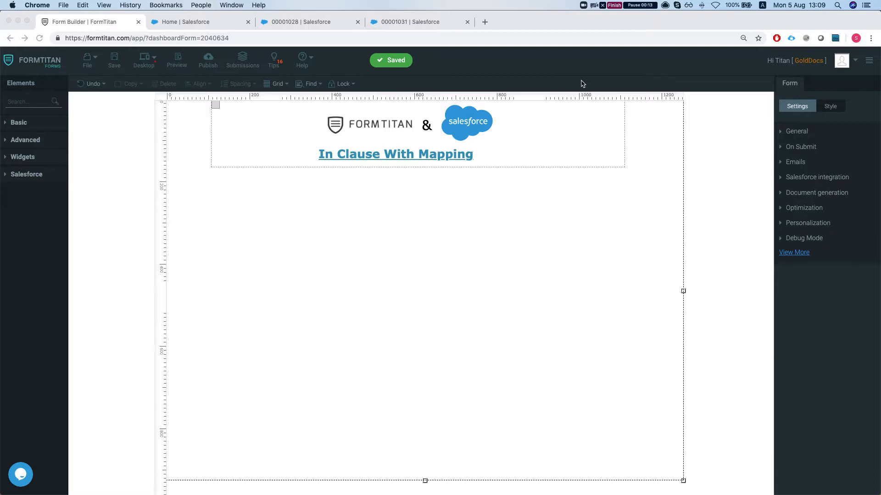
Find the Lookup element and place it on the form canvas beneath the In Clause With Mapping heading
{"action": "left_click", "coordinate": [42, 101]}
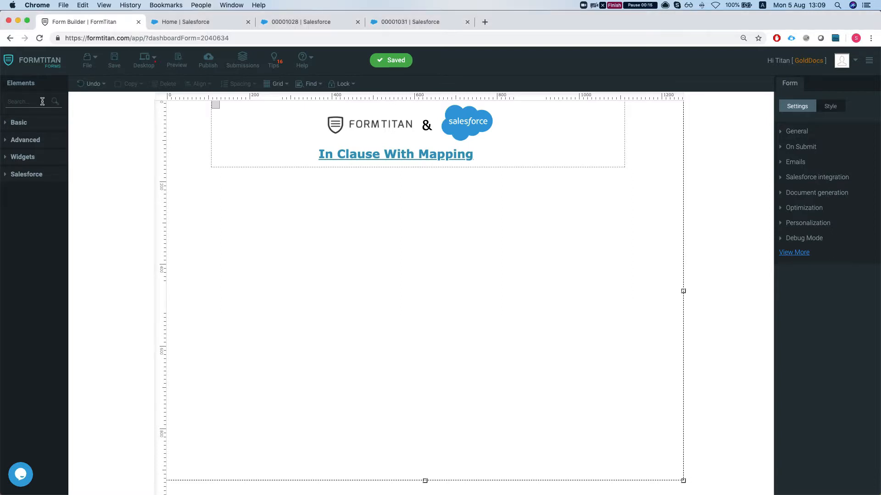
{"action": "type", "text": "Look"}
{"action": "left_click_drag", "start_coordinate": [27, 127], "coordinate": [324, 230]}
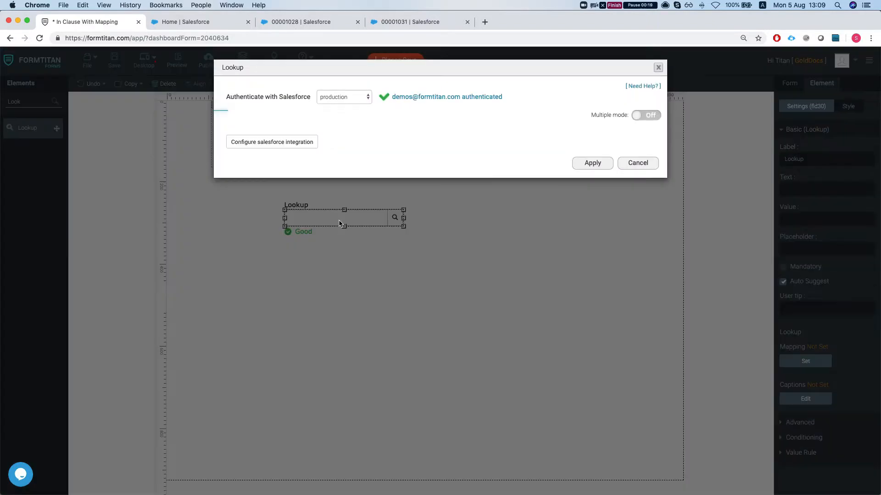
Map the lookup field to the Salesforce Account object and apply its default ID and name columns
{"action": "left_click", "coordinate": [306, 147]}
{"action": "left_click", "coordinate": [329, 124]}
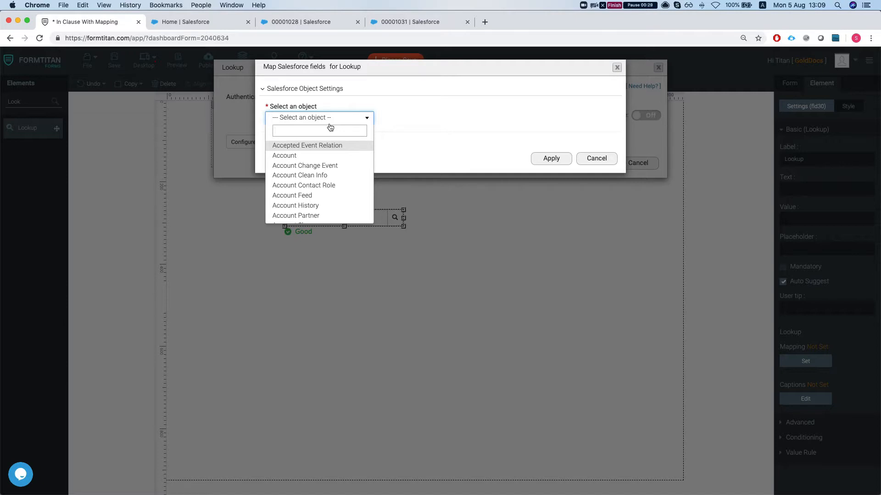
{"action": "scroll", "coordinate": [312, 184], "scroll_direction": "down", "scroll_amount": 5}
{"action": "scroll", "coordinate": [308, 176], "scroll_direction": "up", "scroll_amount": 4}
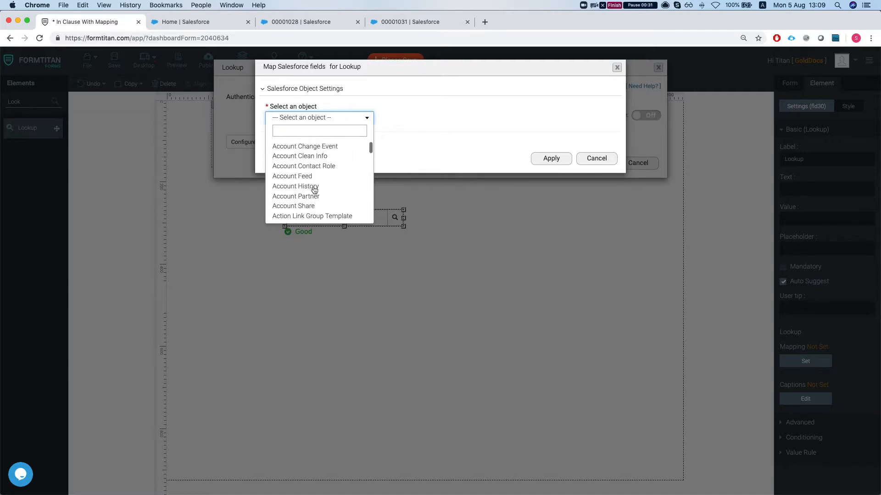
{"action": "scroll", "coordinate": [306, 174], "scroll_direction": "up", "scroll_amount": 1}
{"action": "left_click", "coordinate": [320, 157]}
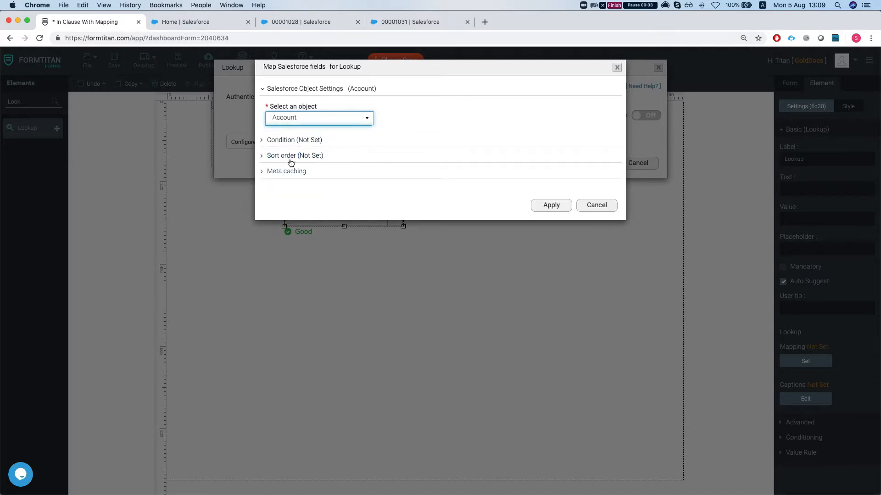
{"action": "left_click", "coordinate": [551, 205]}
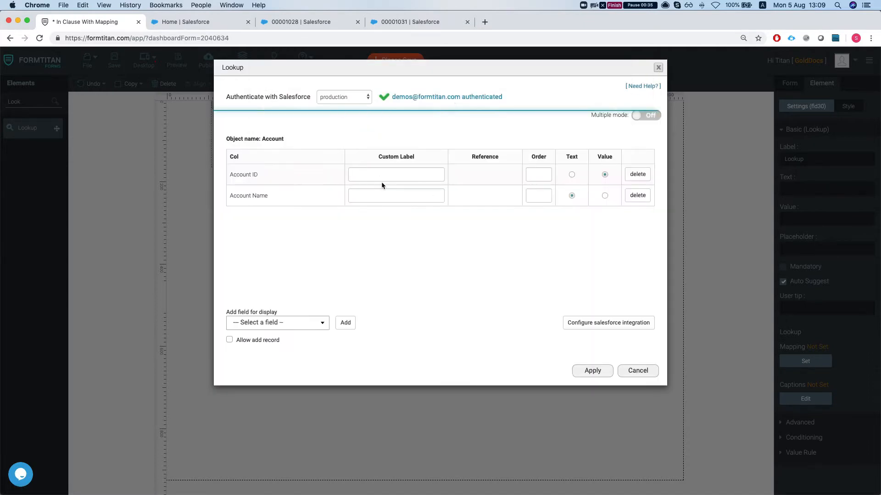
{"action": "left_click", "coordinate": [596, 373]}
Relabel the lookup field "Find An Account" and move it to the middle of the form under the heading
{"action": "left_click", "coordinate": [298, 205]}
{"action": "double_click", "coordinate": [298, 205]}
{"action": "type", "text": "Find"}
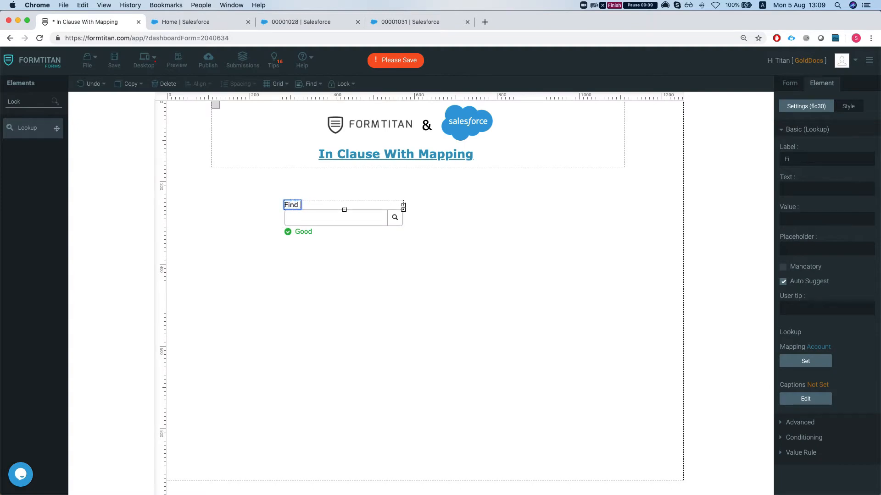
{"action": "type", "text": " An Account"}
{"action": "left_click", "coordinate": [340, 221]}
{"action": "left_click_drag", "start_coordinate": [340, 221], "coordinate": [415, 207]}
Add a Table element below the account lookup and enlarge it to about twice its width
{"action": "double_click", "coordinate": [33, 101]}
{"action": "type", "text": "table"}
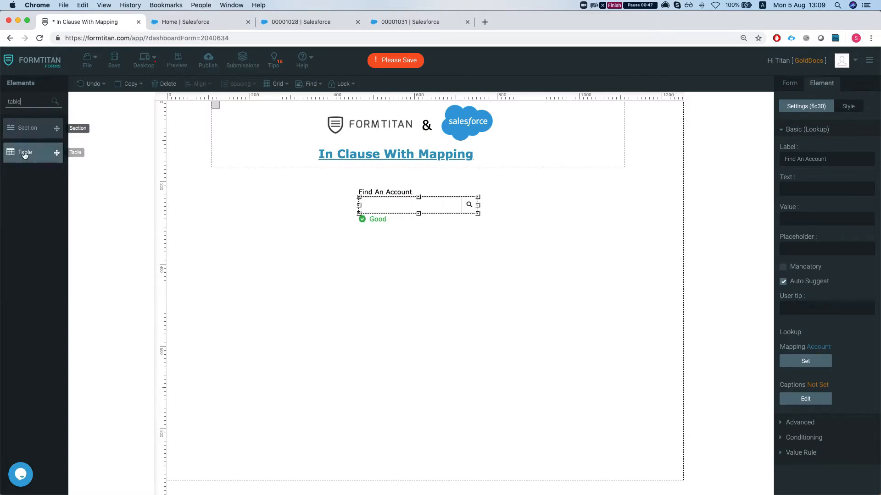
{"action": "left_click_drag", "start_coordinate": [27, 151], "coordinate": [273, 257]}
{"action": "left_click_drag", "start_coordinate": [417, 324], "coordinate": [583, 357]}
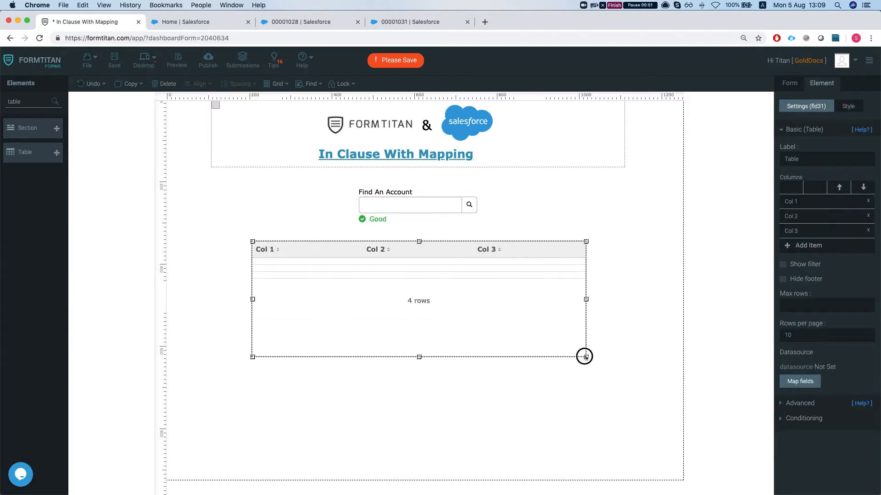
Name the table's three columns First, Last and Acc Name
{"action": "left_click", "coordinate": [822, 205]}
{"action": "type", "text": "Fo"}
{"action": "type", "text": "rst"}
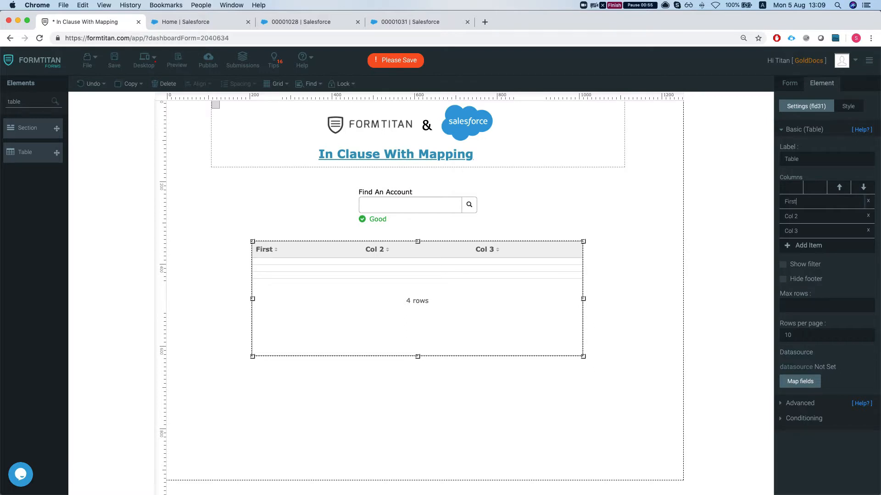
{"action": "key", "text": "Tab"}
{"action": "type", "text": "Last"}
{"action": "key", "text": "Tab"}
{"action": "type", "text": "Acc"}
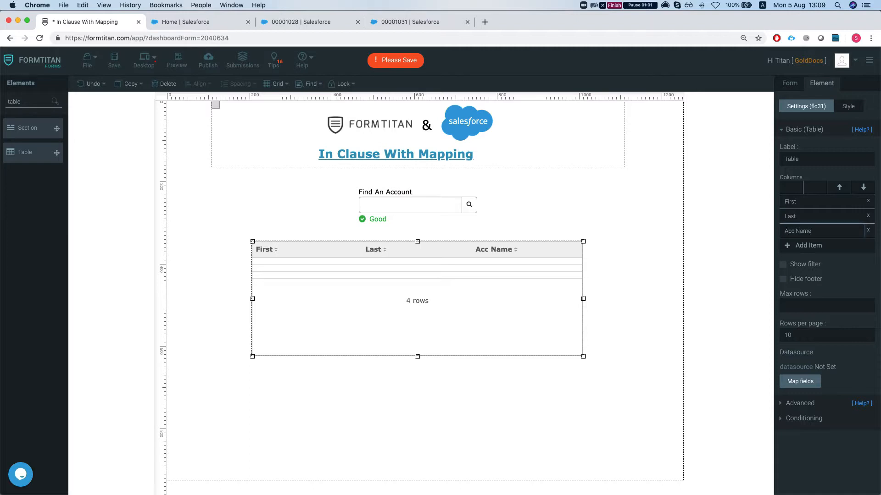
Add a second table below the contacts table and widen it to match the first one
{"action": "left_click", "coordinate": [511, 212]}
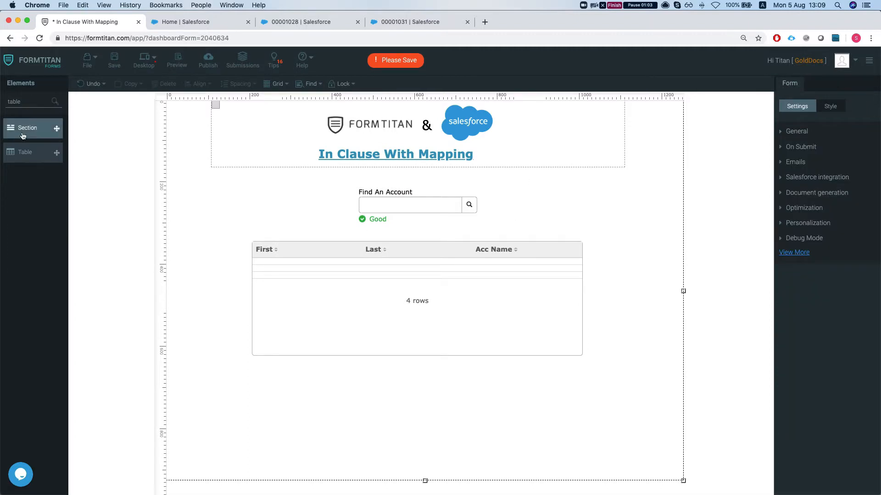
{"action": "left_click_drag", "start_coordinate": [28, 152], "coordinate": [279, 386]}
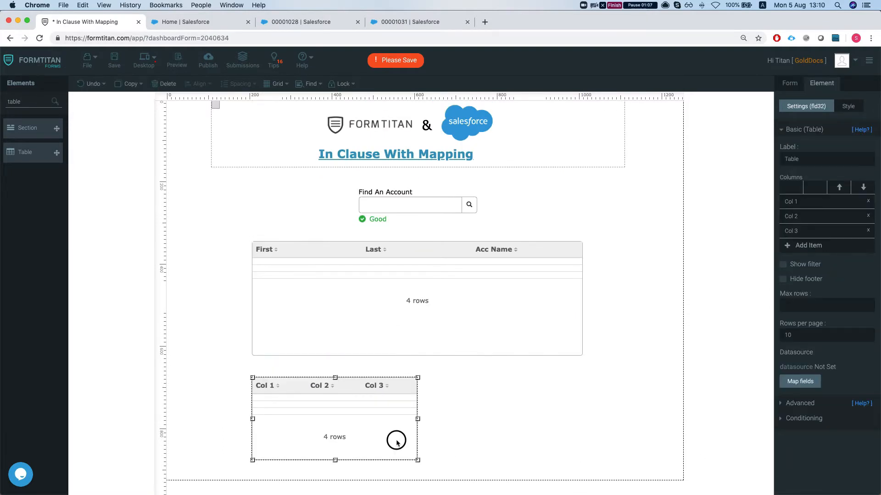
{"action": "left_click_drag", "start_coordinate": [417, 460], "coordinate": [582, 465]}
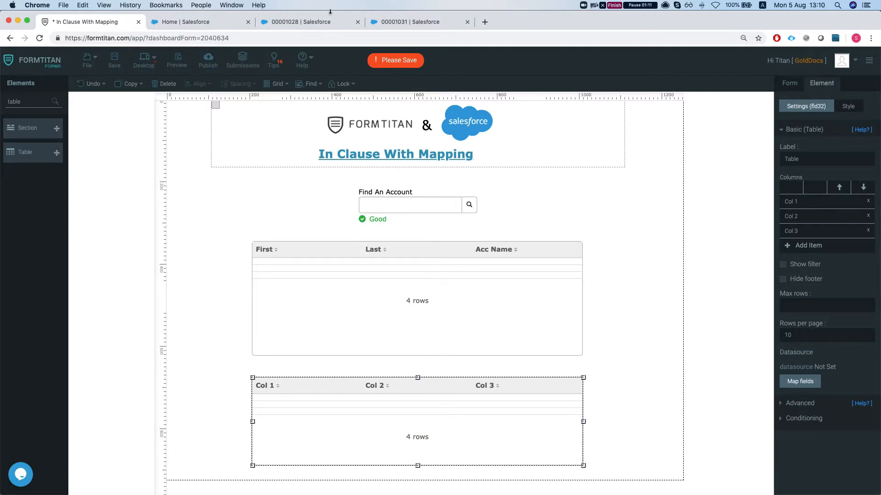
Switch to Salesforce, open a contact from the recently viewed contacts and examine its details
{"action": "left_click", "coordinate": [284, 25]}
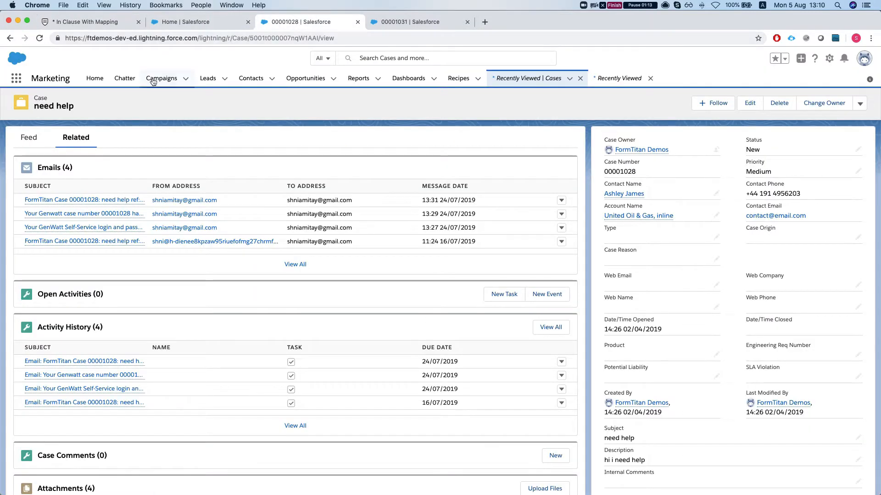
{"action": "left_click", "coordinate": [252, 81]}
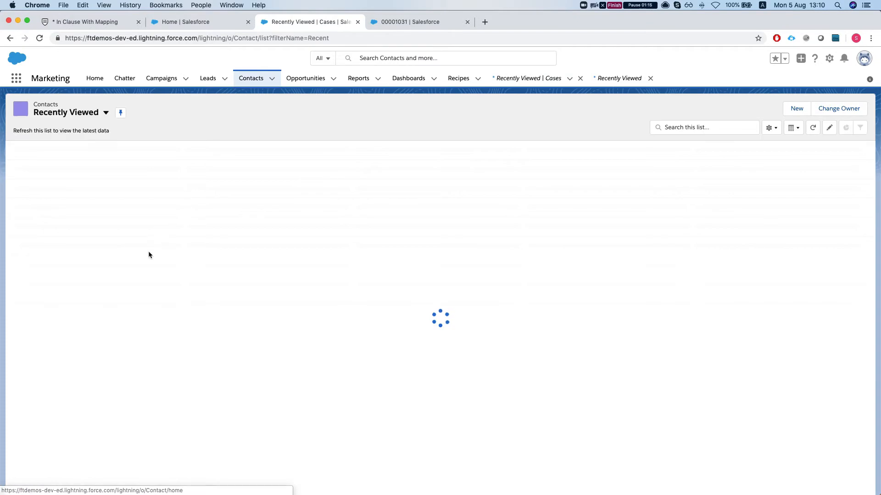
{"action": "left_click", "coordinate": [65, 163]}
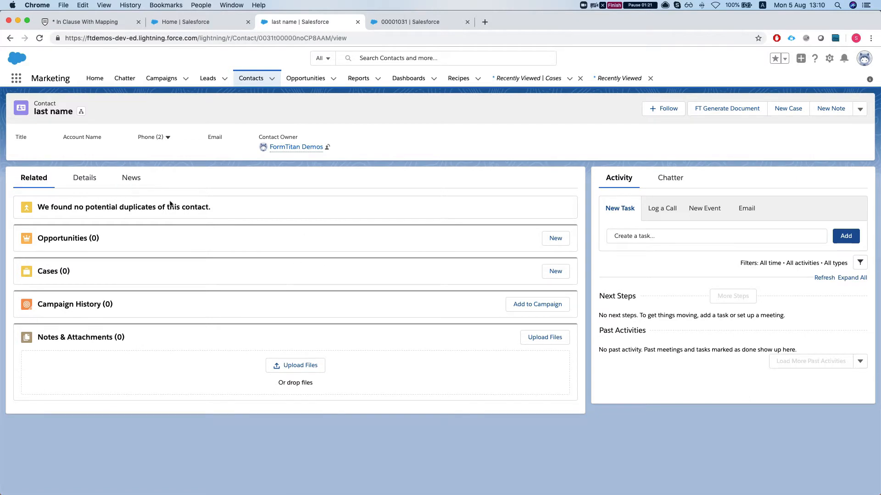
{"action": "left_click", "coordinate": [84, 177]}
{"action": "scroll", "coordinate": [55, 192], "scroll_direction": "down", "scroll_amount": 2}
{"action": "scroll", "coordinate": [45, 194], "scroll_direction": "up", "scroll_amount": 2}
Fill in a new task for the contact with subject "hello thest", due date 05/08/2019 and status In Progress
{"action": "left_click", "coordinate": [657, 237]}
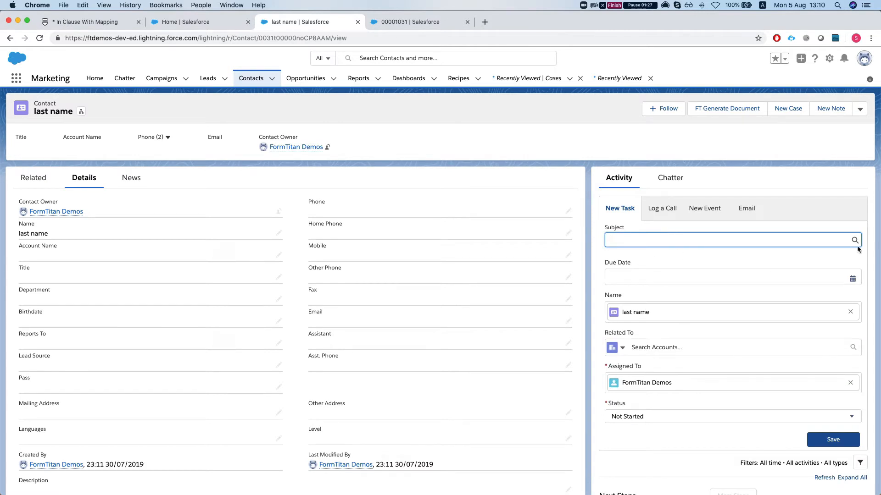
{"action": "type", "text": "hell"}
{"action": "left_click", "coordinate": [853, 279]}
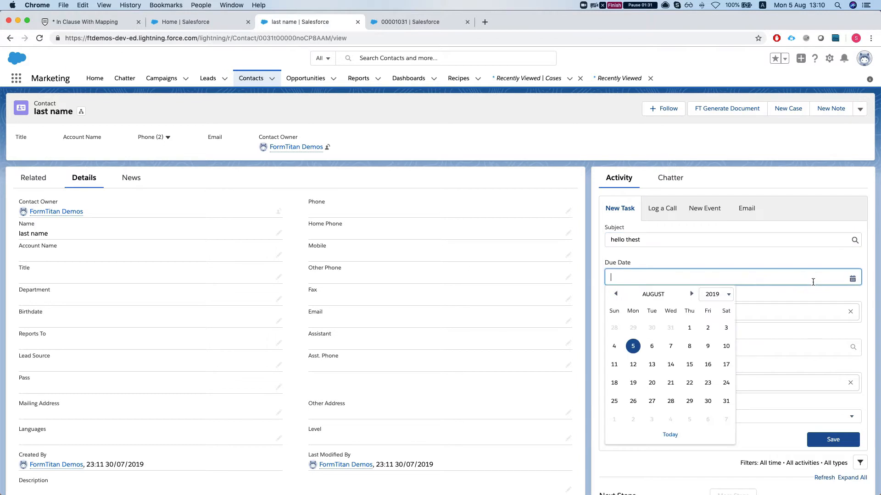
{"action": "scroll", "coordinate": [718, 319], "scroll_direction": "down", "scroll_amount": 1}
{"action": "left_click", "coordinate": [632, 324]}
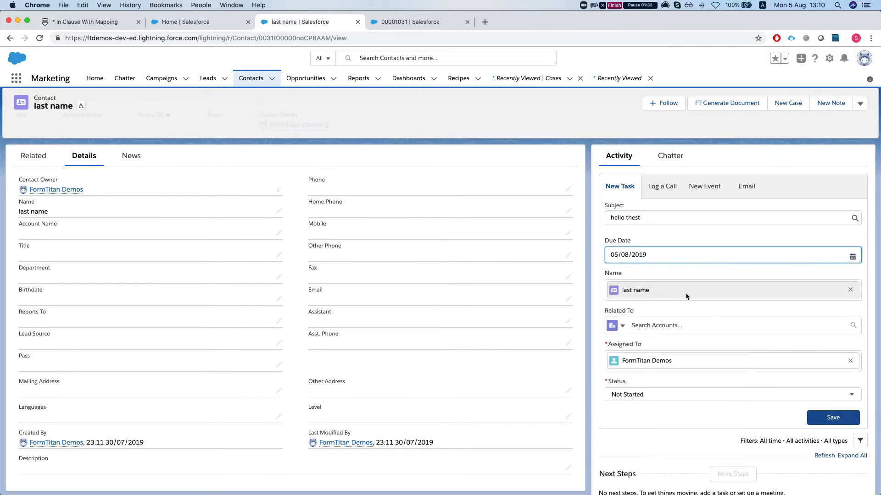
{"action": "left_click", "coordinate": [638, 395]}
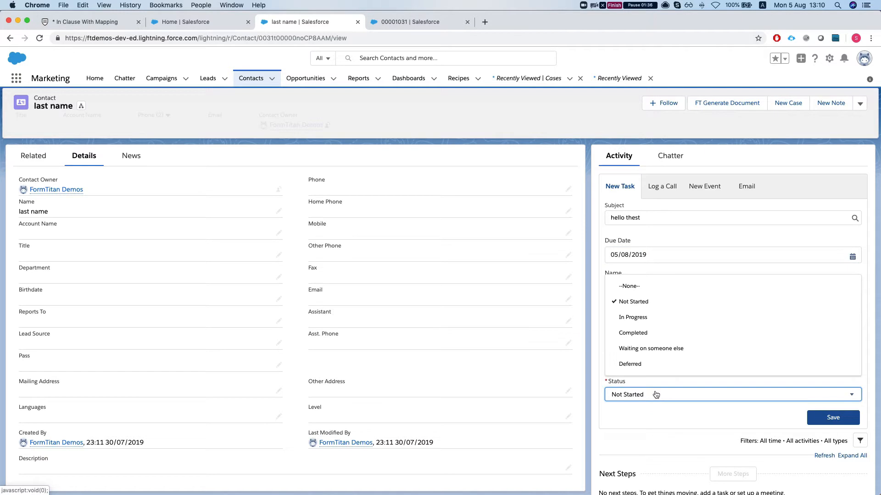
{"action": "left_click", "coordinate": [651, 317]}
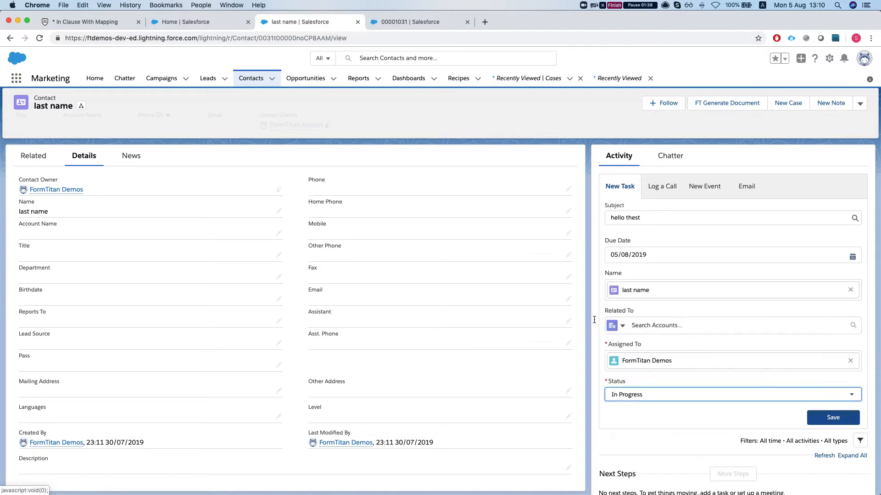
Switch back to the FormTitan form and name the second table's columns Subject, Status and Relate To
{"action": "left_click", "coordinate": [103, 21]}
{"action": "left_click", "coordinate": [836, 204]}
{"action": "type", "text": "S"}
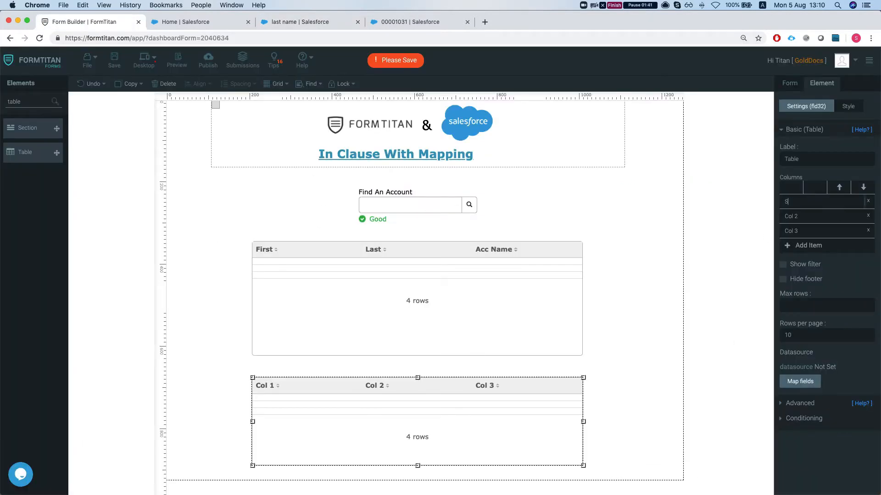
{"action": "type", "text": "ubject"}
{"action": "key", "text": "Tab"}
{"action": "type", "text": "S"}
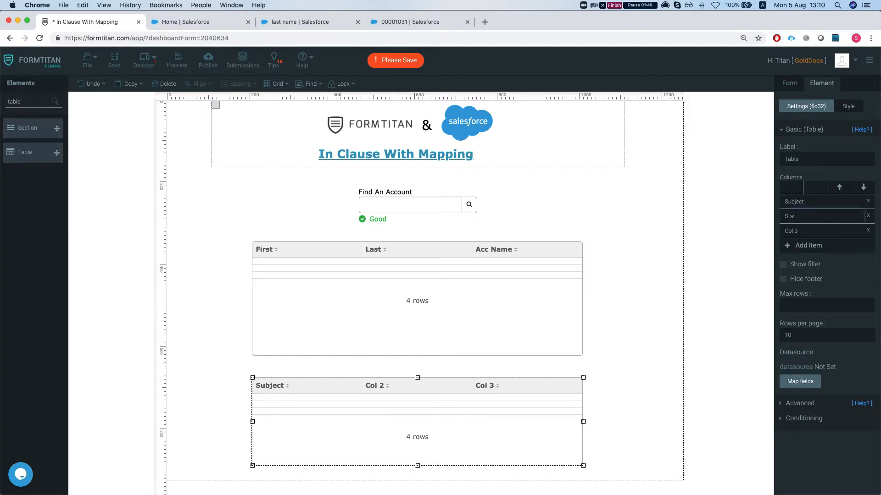
{"action": "triple_click", "coordinate": [832, 228]}
{"action": "type", "text": "Tre"}
{"action": "key", "text": "BackSpace"}
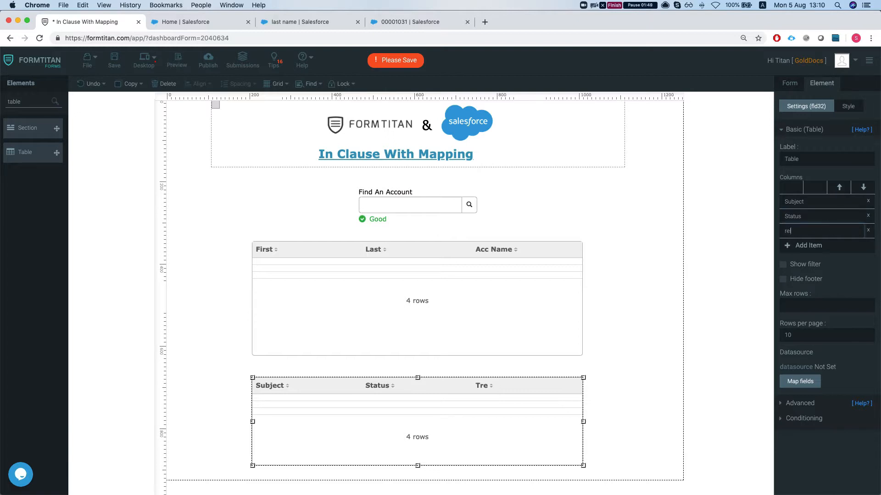
{"action": "type", "text": "related ToT"}
{"action": "left_click", "coordinate": [667, 289]}
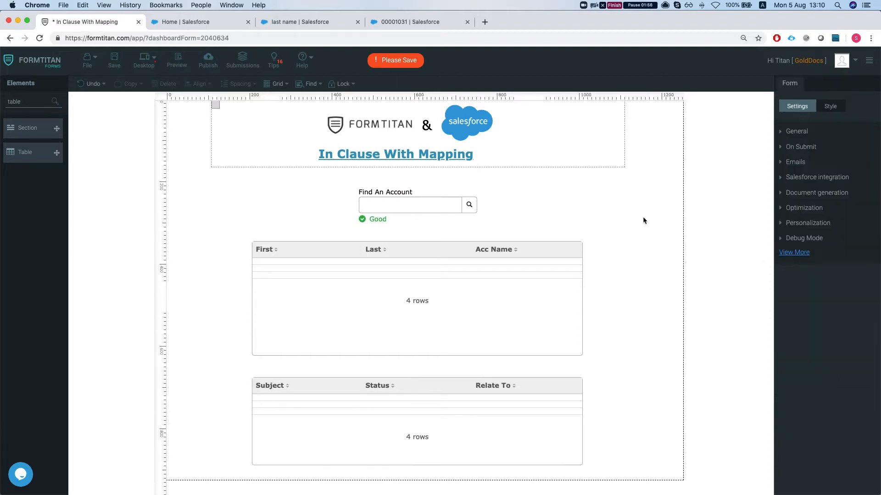
Open the form's Get From Salesforce settings and start a new object mapping
{"action": "left_click", "coordinate": [804, 177]}
{"action": "left_click", "coordinate": [809, 256]}
{"action": "left_click", "coordinate": [295, 162]}
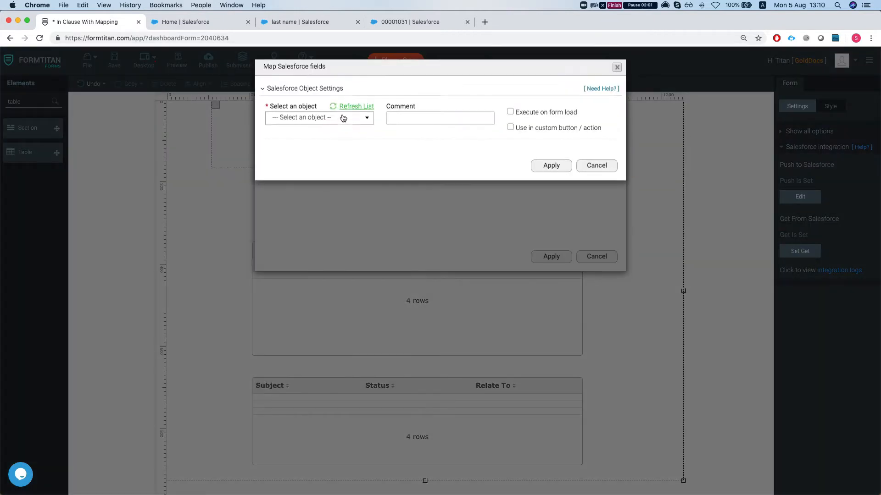
Choose Contact as the mapping's Salesforce object and enter the comment "get contact from acc"
{"action": "left_click", "coordinate": [339, 117]}
{"action": "type", "text": "cotn"}
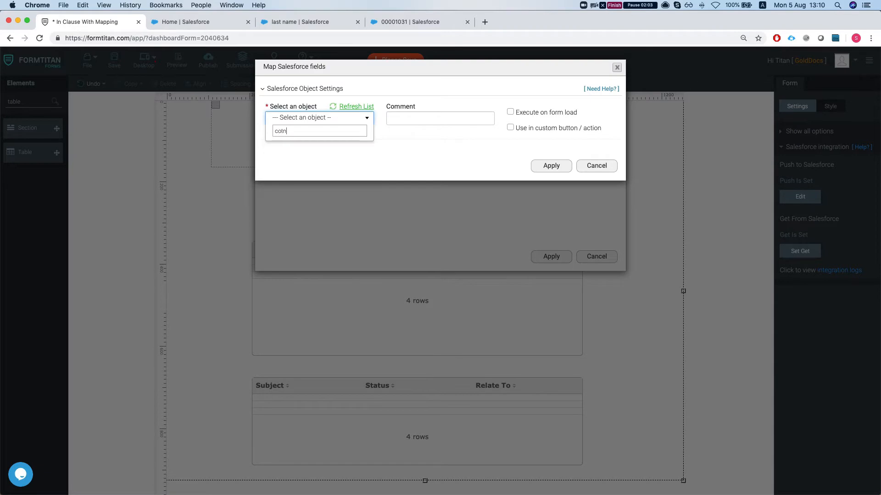
{"action": "key", "text": "BackSpace"}
{"action": "type", "text": "o"}
{"action": "key", "text": "BackSpace"}
{"action": "type", "text": "ntact"}
{"action": "key", "text": "Down"}
{"action": "key", "text": "Down"}
{"action": "key", "text": "Return"}
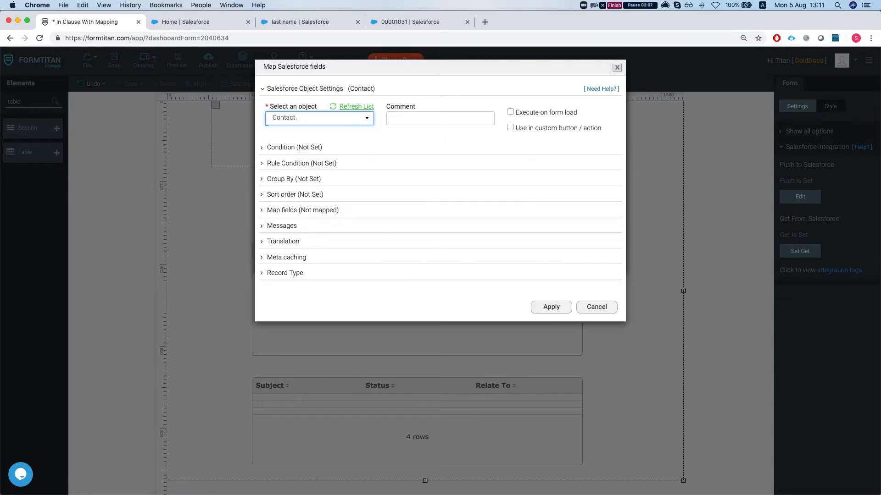
{"action": "key", "text": "Tab"}
{"action": "type", "text": "get contact from a"}
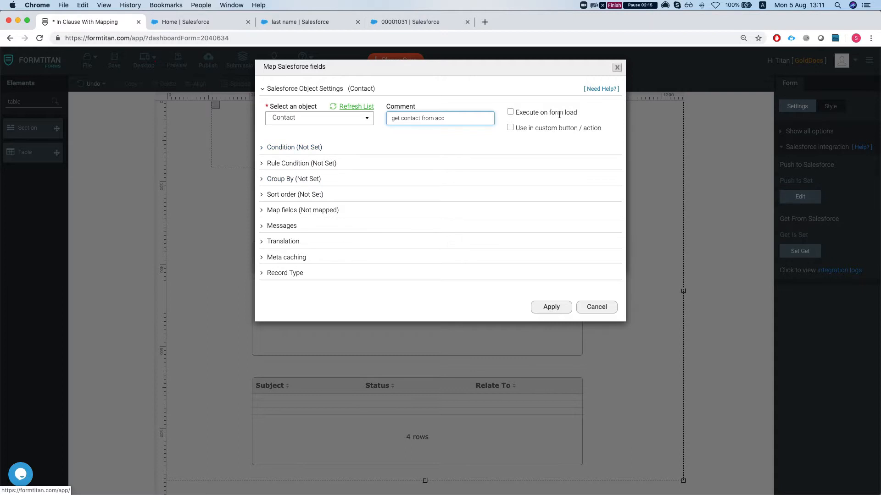
Set the Contact mapping's condition to Account ID Equals the Find An Account form field and apply it
{"action": "left_click", "coordinate": [278, 152]}
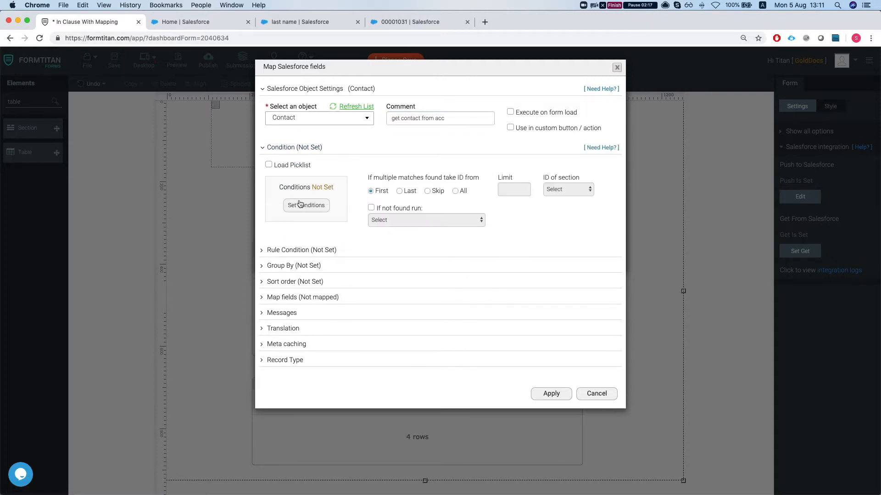
{"action": "left_click", "coordinate": [300, 203]}
{"action": "left_click", "coordinate": [312, 92]}
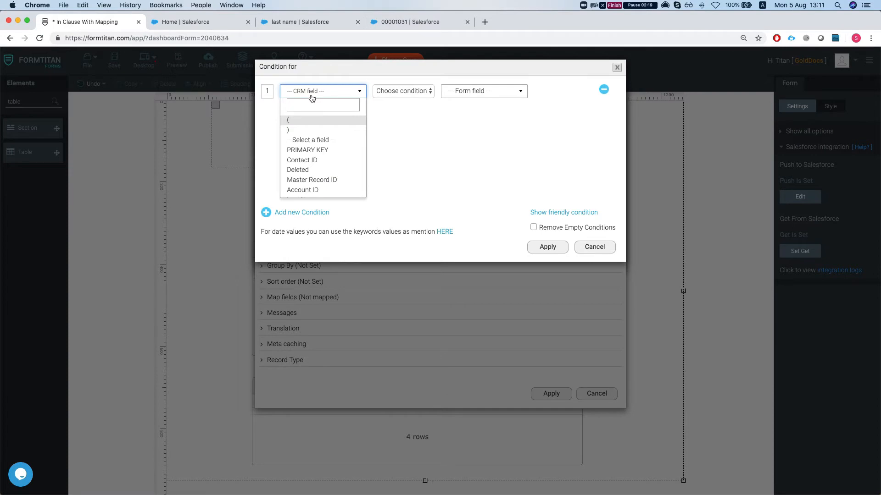
{"action": "type", "text": "co"}
{"action": "key", "text": "Return"}
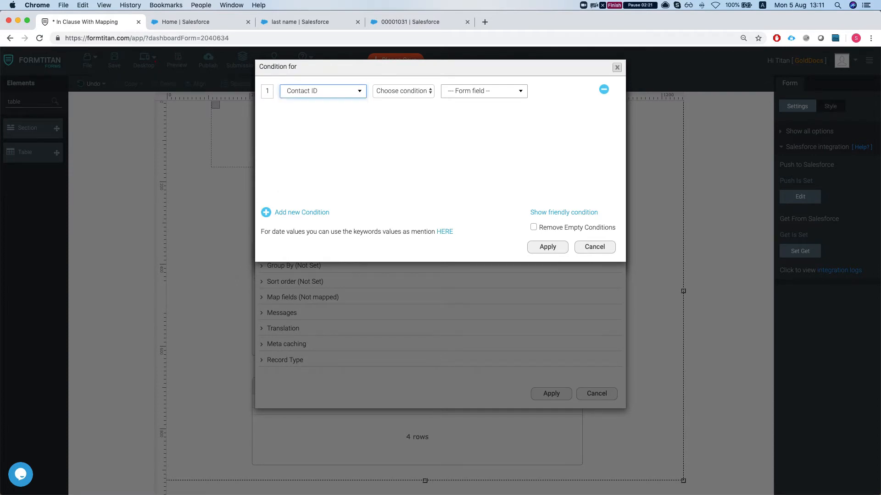
{"action": "left_click", "coordinate": [298, 91]}
{"action": "type", "text": "acc"}
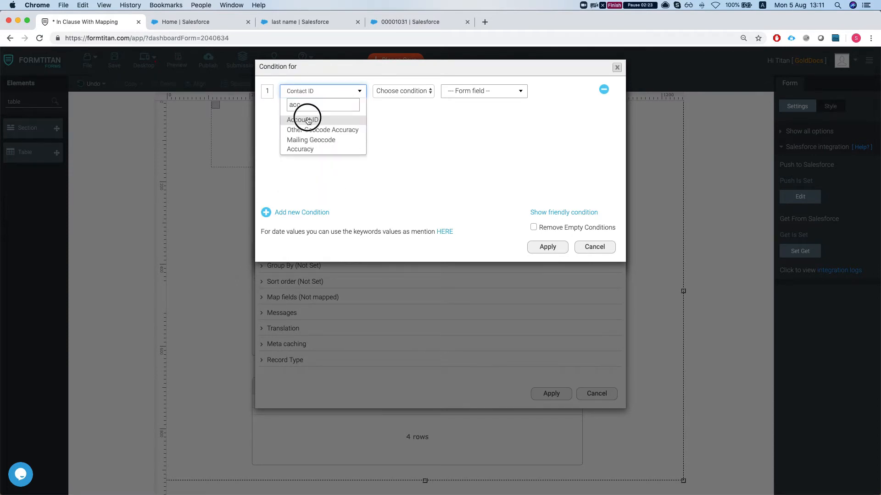
{"action": "left_click", "coordinate": [309, 120]}
{"action": "left_click", "coordinate": [399, 91]}
{"action": "left_click", "coordinate": [406, 98]}
{"action": "left_click", "coordinate": [463, 94]}
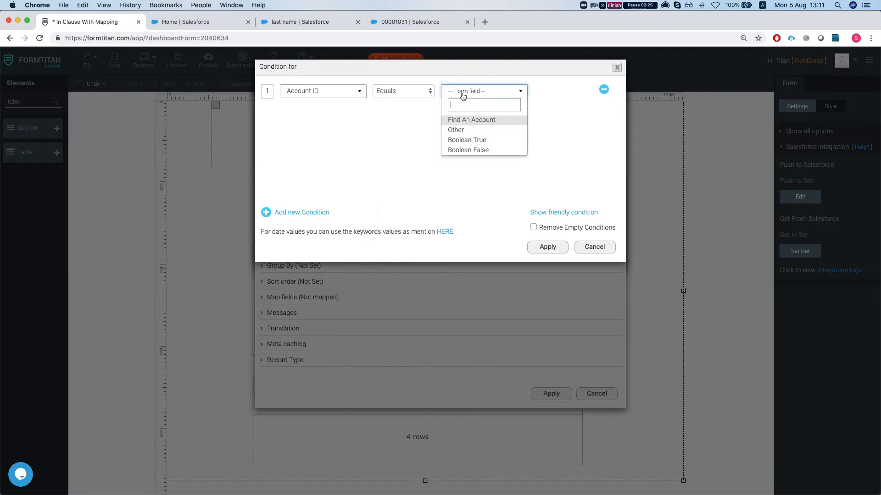
{"action": "left_click", "coordinate": [471, 120]}
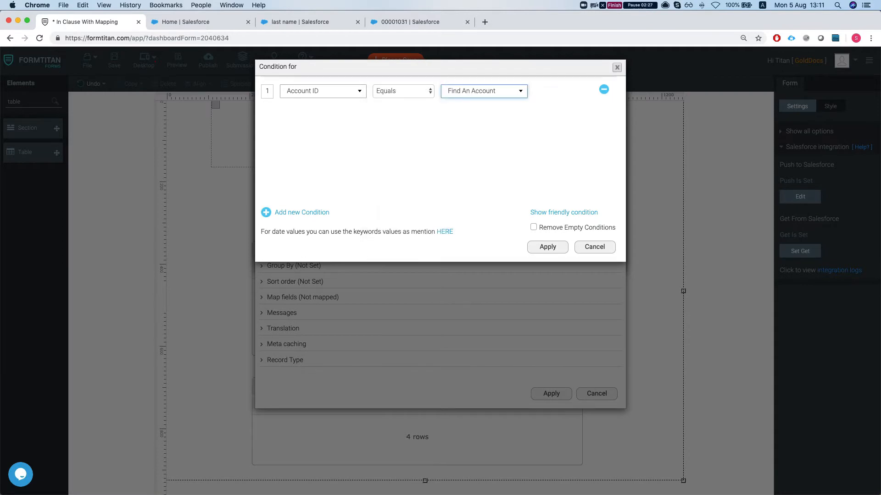
{"action": "left_click", "coordinate": [544, 248]}
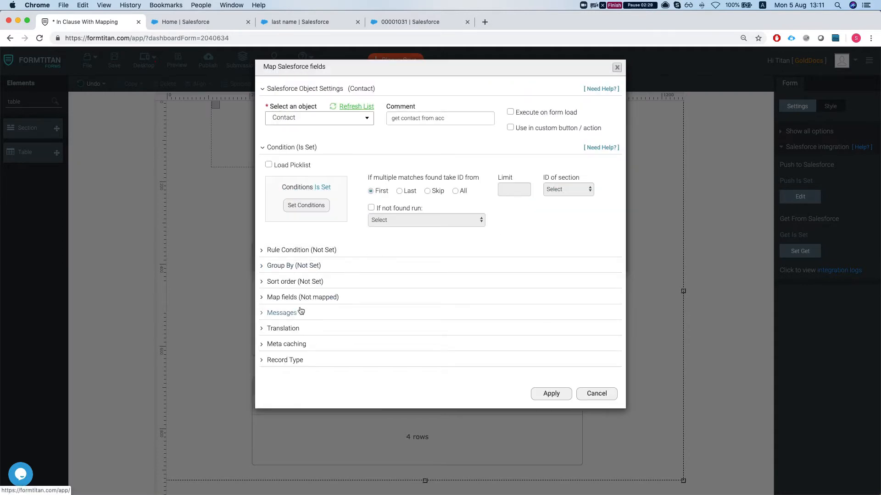
Make the Contact mapping take all matching records, with a limit of 50
{"action": "left_click", "coordinate": [455, 191]}
{"action": "left_click", "coordinate": [508, 195]}
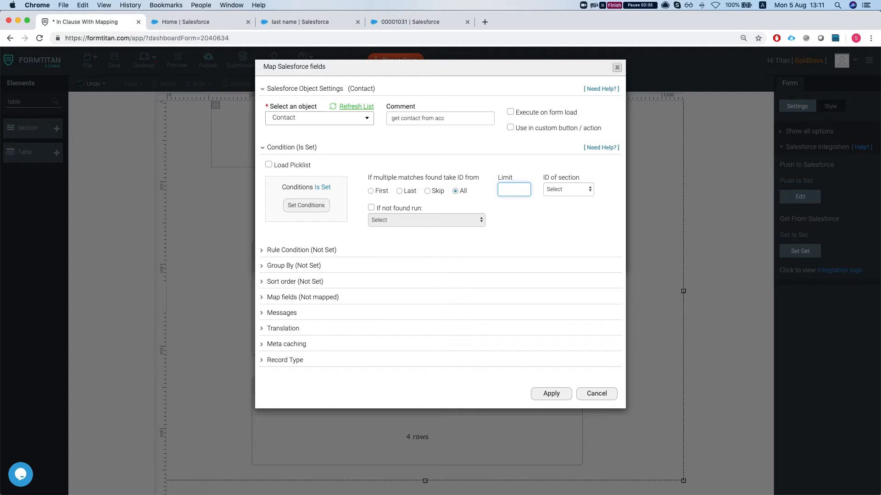
Open the Contact field mapping and map the first table's First column to the Salesforce field First Name
{"action": "left_click", "coordinate": [311, 298]}
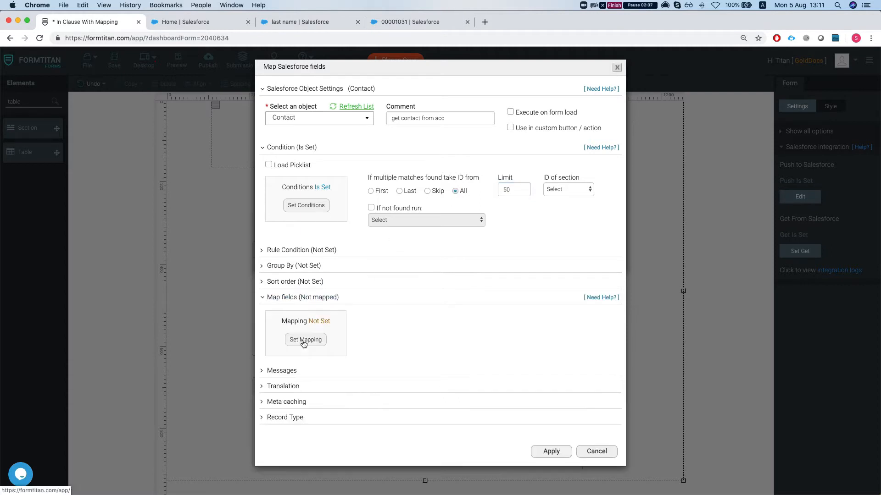
{"action": "left_click", "coordinate": [301, 344]}
{"action": "left_click", "coordinate": [237, 95]}
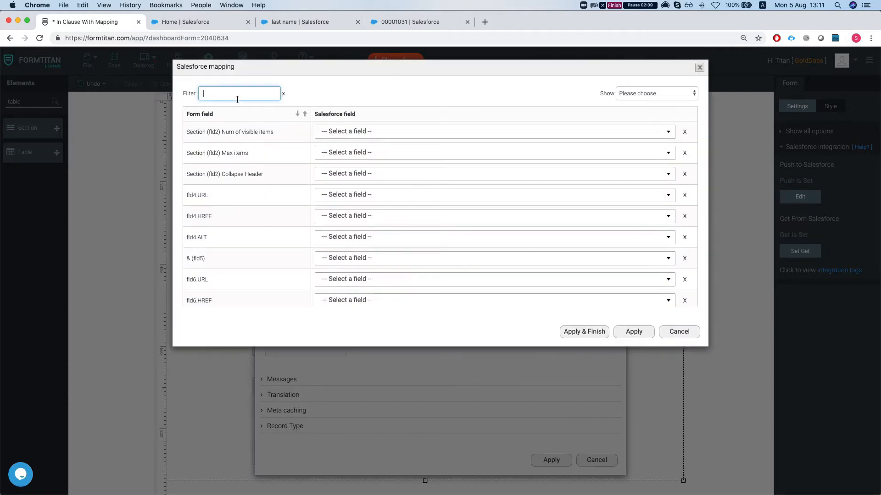
{"action": "type", "text": "fir"}
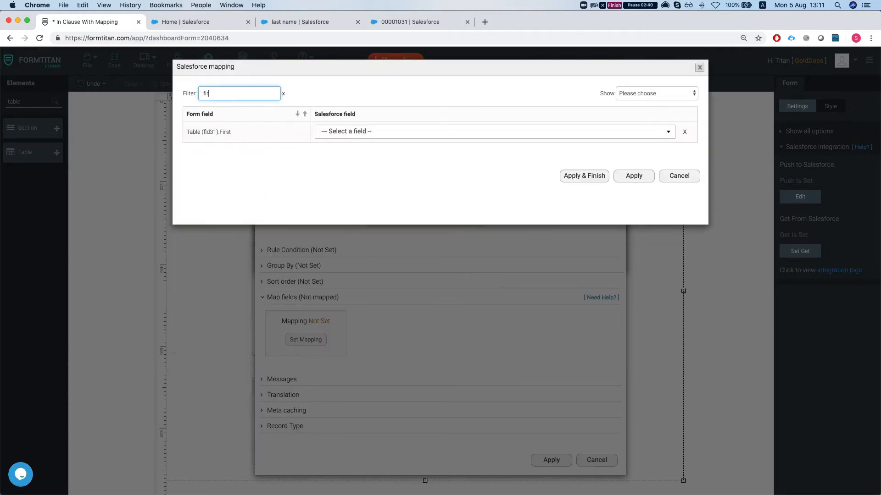
{"action": "left_click", "coordinate": [373, 130]}
{"action": "type", "text": "first"}
{"action": "key", "text": "Return"}
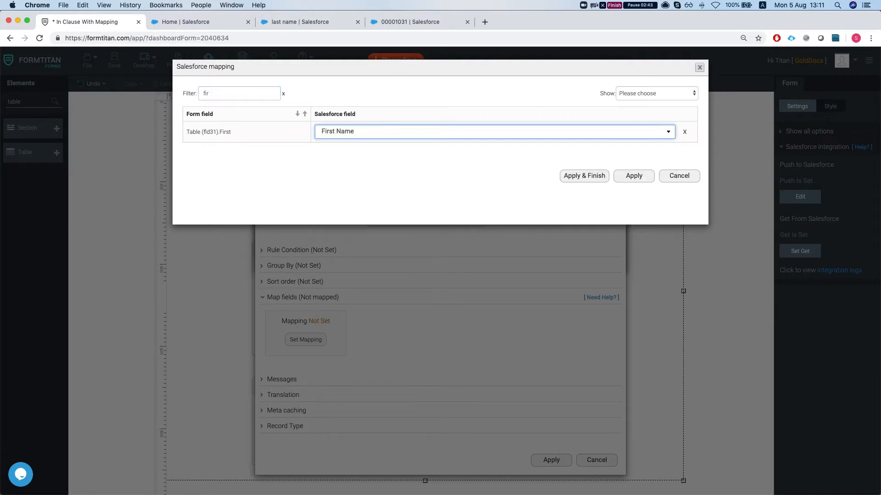
Map the first table's Last column to the Salesforce field Last Name
{"action": "double_click", "coordinate": [255, 94]}
{"action": "type", "text": "last"}
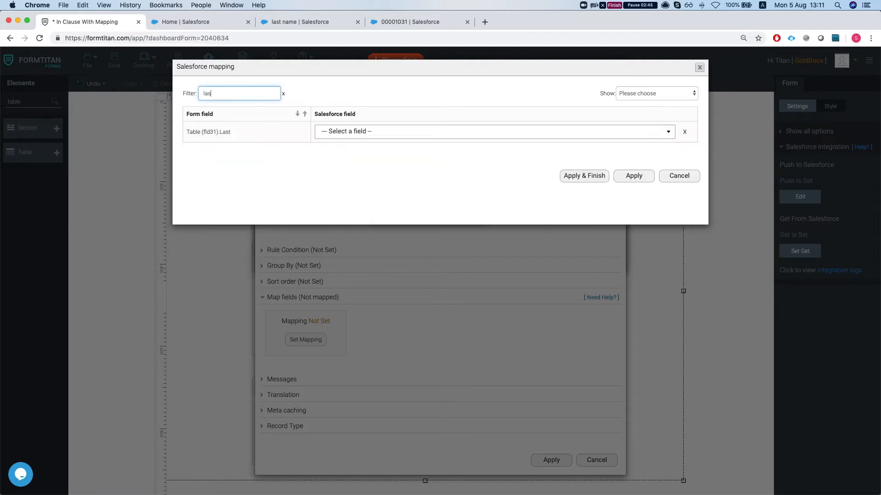
{"action": "left_click", "coordinate": [350, 127]}
{"action": "type", "text": "last"}
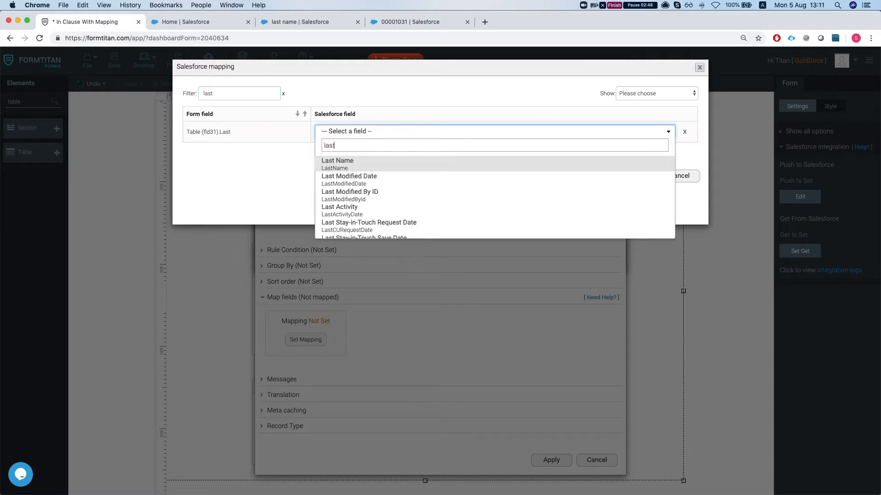
{"action": "key", "text": "Return"}
Map the first table's Acc Name column to the Salesforce field Account ID
{"action": "double_click", "coordinate": [223, 93]}
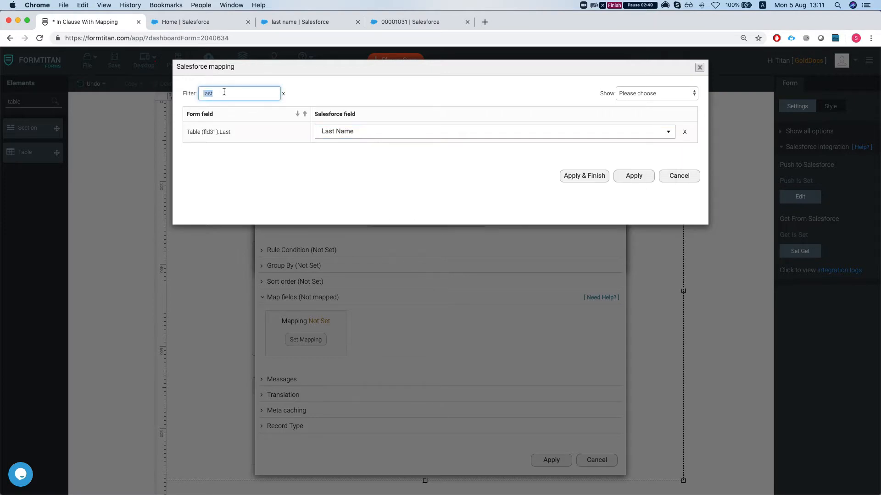
{"action": "type", "text": "acc"}
{"action": "left_click", "coordinate": [344, 176]}
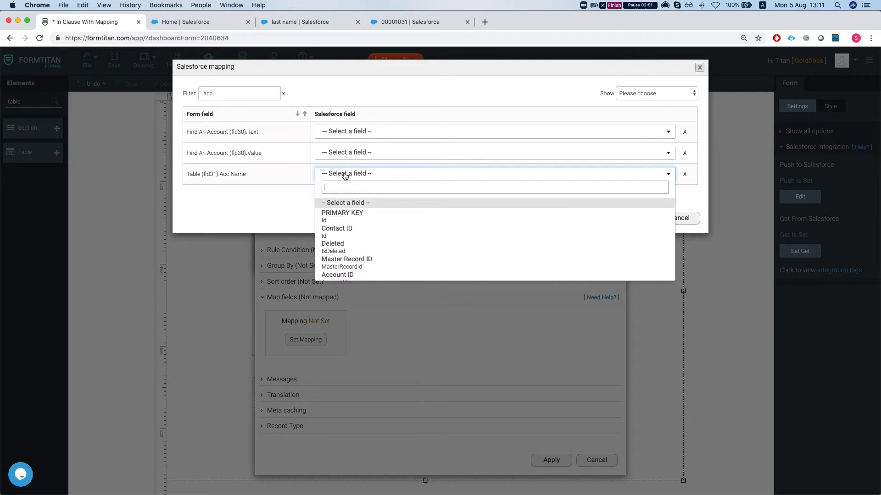
{"action": "type", "text": "acc"}
{"action": "key", "text": "Return"}
Set the Acc Name mapping's reference to Account Name, then apply the field mapping and the Get From Salesforce settings
{"action": "left_click", "coordinate": [465, 174]}
{"action": "left_click", "coordinate": [479, 89]}
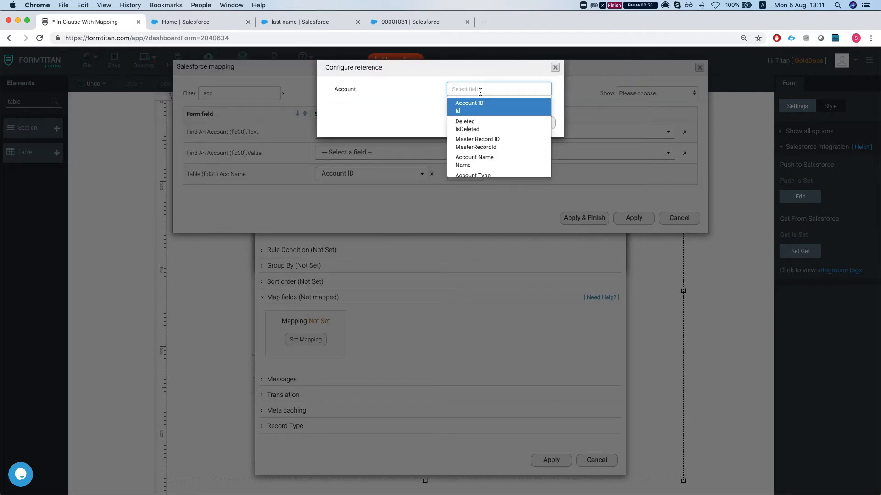
{"action": "type", "text": "name"}
{"action": "key", "text": "Return"}
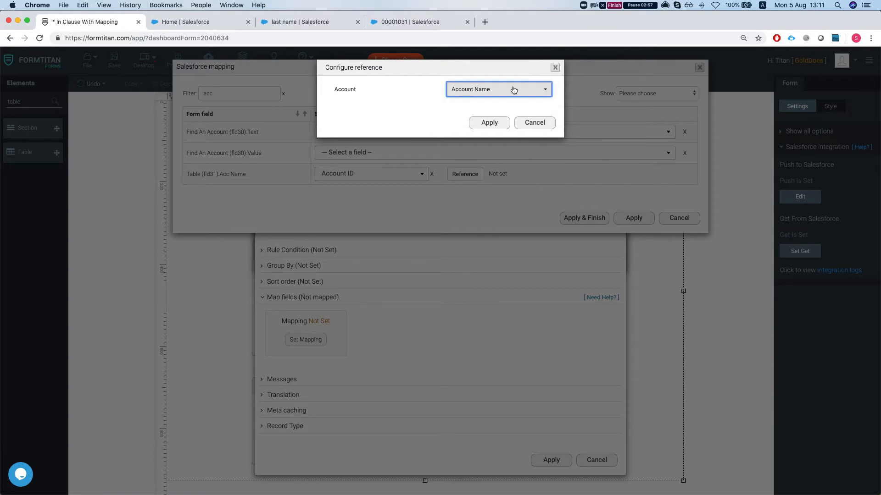
{"action": "left_click", "coordinate": [496, 123]}
{"action": "left_click", "coordinate": [635, 231]}
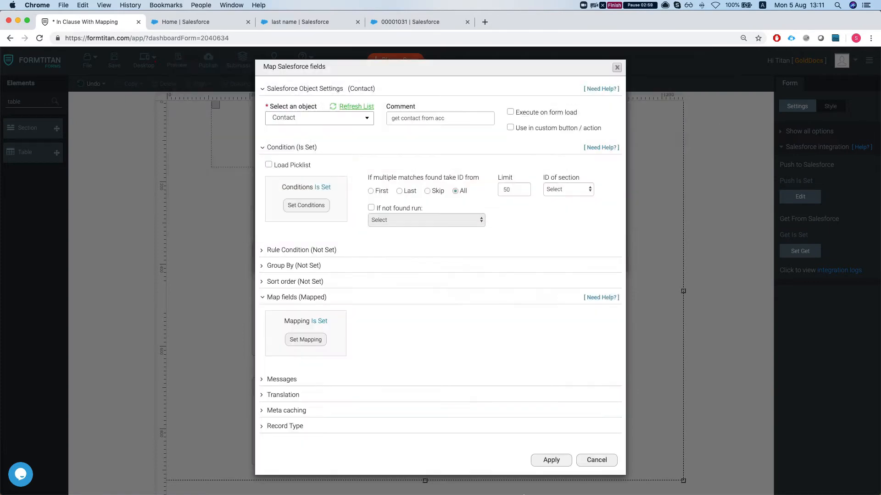
{"action": "left_click", "coordinate": [552, 461]}
{"action": "left_click", "coordinate": [551, 261]}
Add a Hidden element beside the Find An Account lookup and name it ContactIds
{"action": "double_click", "coordinate": [33, 103]}
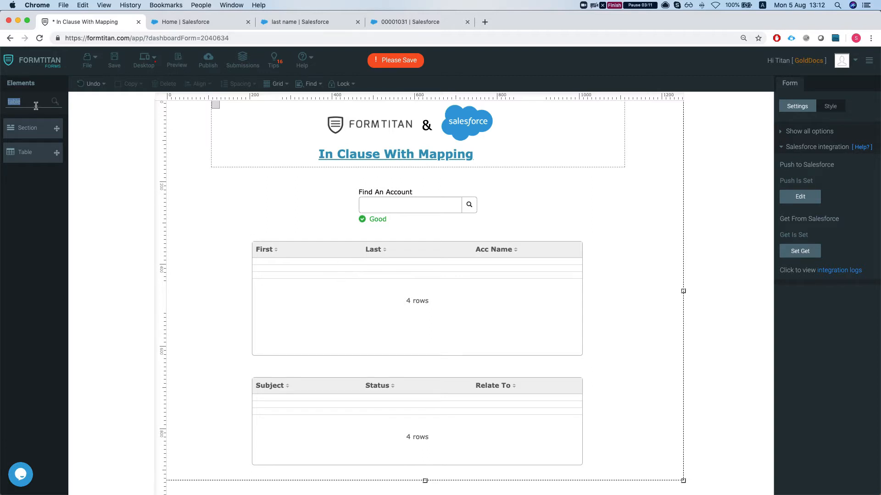
{"action": "type", "text": "hid"}
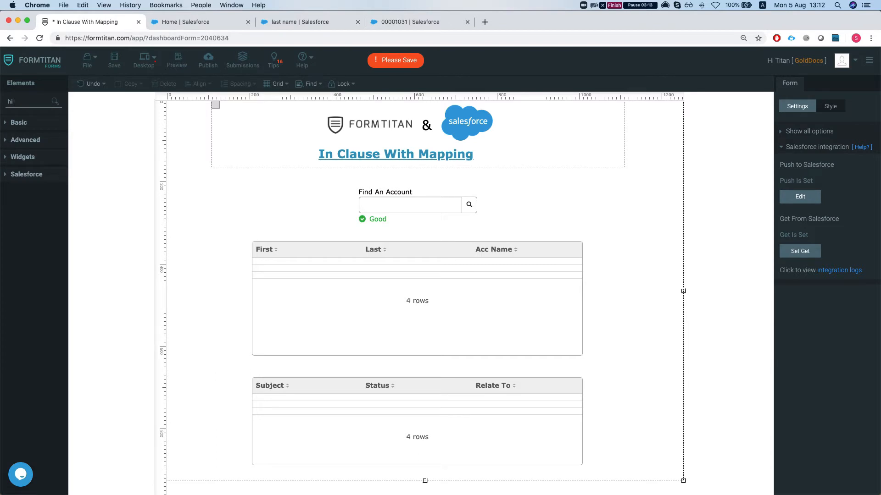
{"action": "left_click_drag", "start_coordinate": [26, 128], "coordinate": [223, 215]}
{"action": "type", "text": "C"}
{"action": "type", "text": "om"}
{"action": "type", "text": "tactIds"}
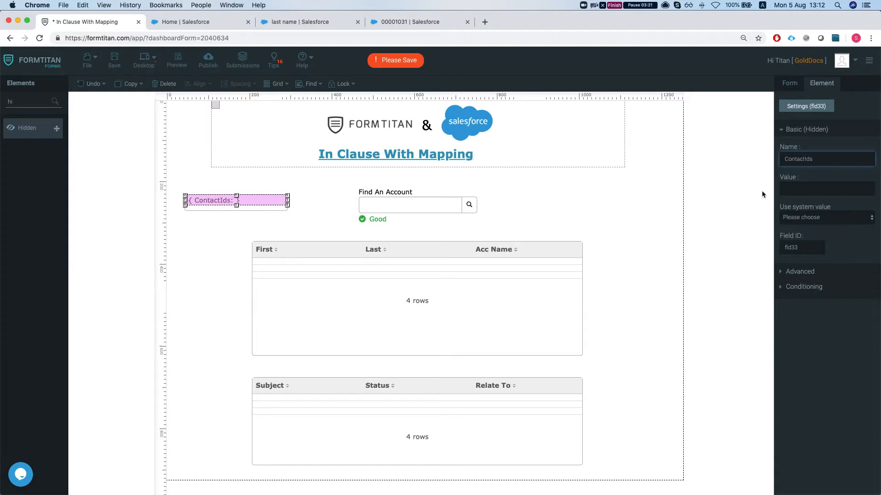
Reopen the Contact get mapping, map the hidden ContactIds field to Contact ID, and apply the changes
{"action": "left_click", "coordinate": [567, 231]}
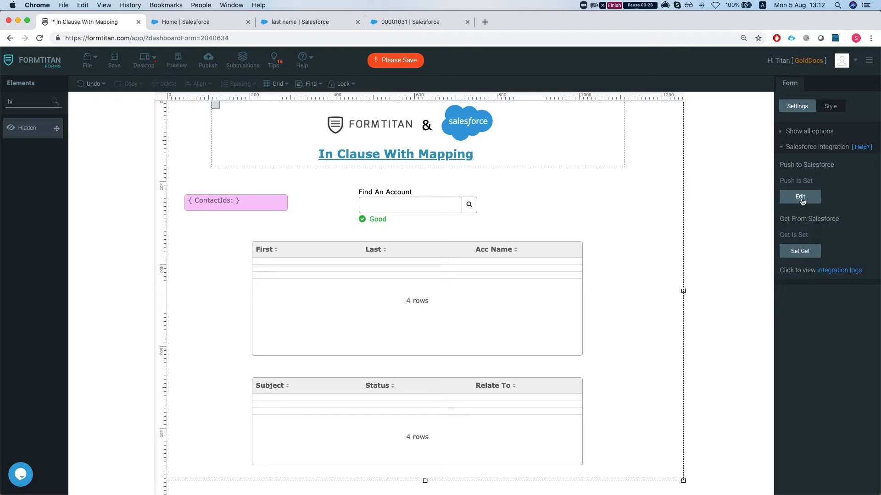
{"action": "left_click", "coordinate": [800, 251]}
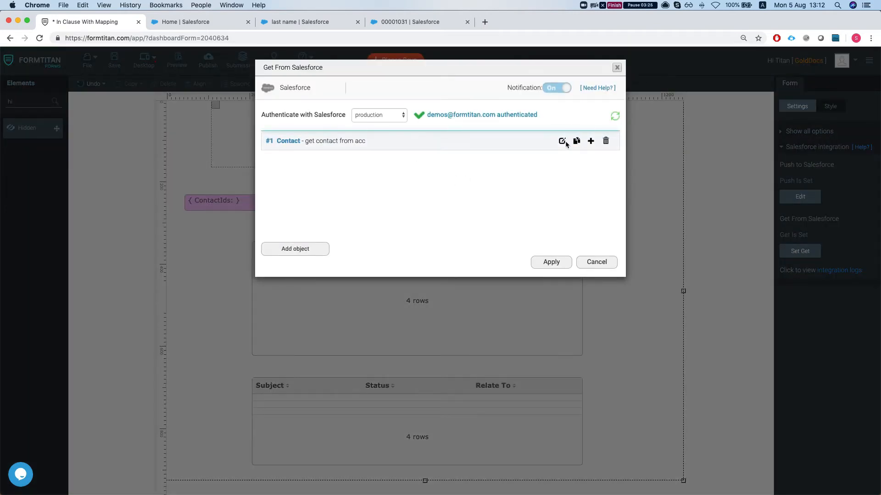
{"action": "left_click", "coordinate": [561, 141]}
{"action": "left_click", "coordinate": [280, 213]}
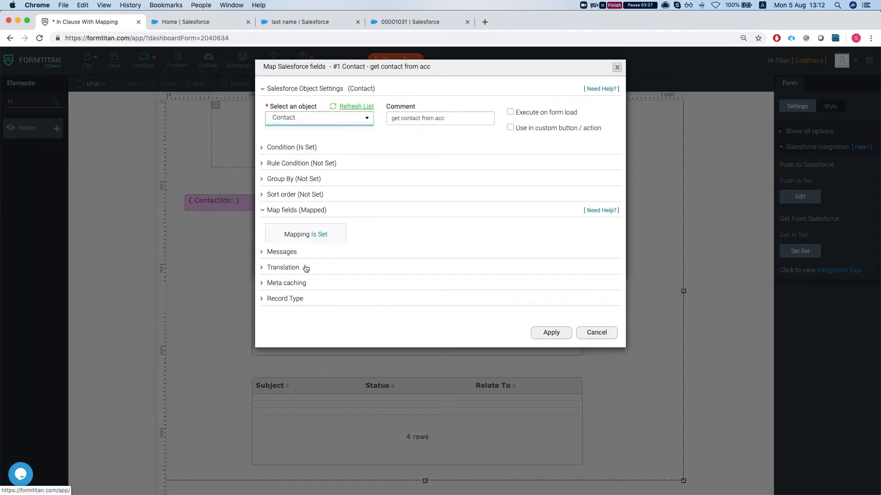
{"action": "left_click", "coordinate": [304, 256]}
{"action": "left_click", "coordinate": [240, 88]}
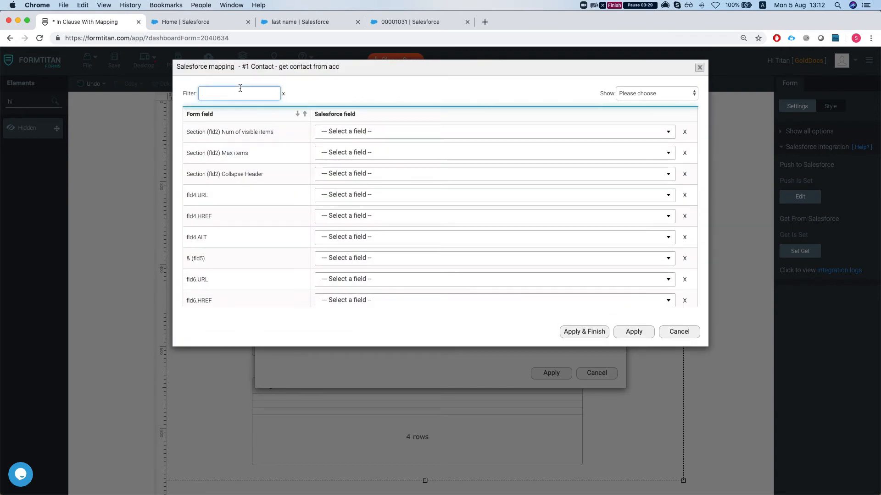
{"action": "type", "text": "contact"}
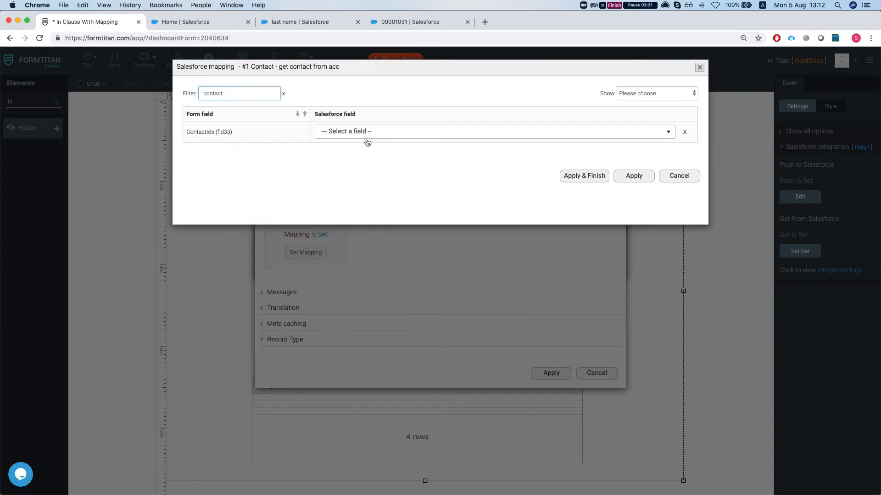
{"action": "left_click", "coordinate": [366, 139]}
{"action": "type", "text": "cont"}
{"action": "key", "text": "Return"}
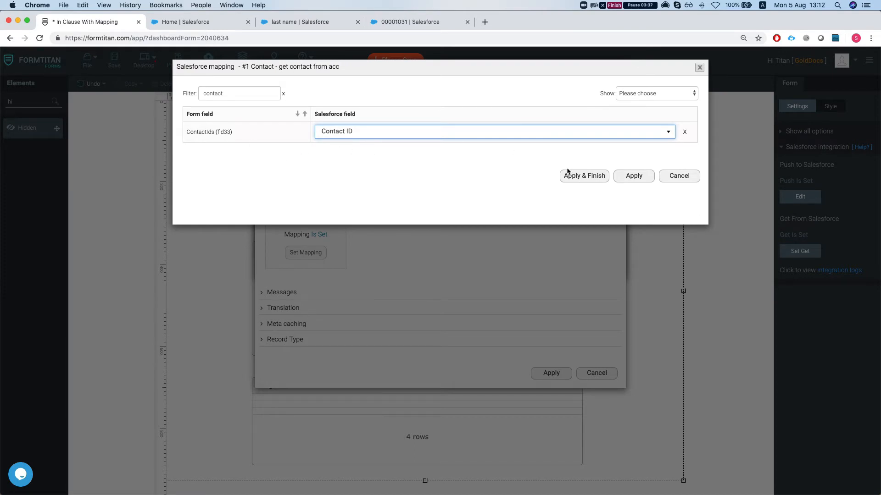
{"action": "left_click", "coordinate": [577, 176]}
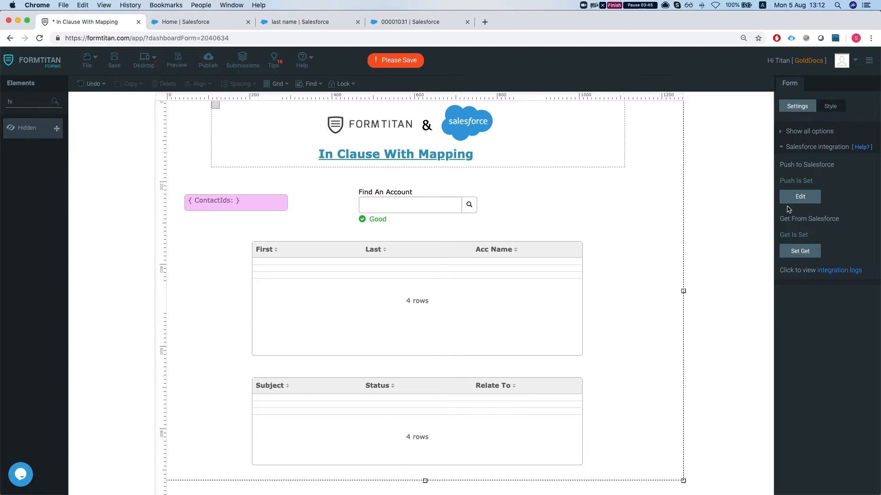
Add another object mapping to the Get From Salesforce settings and choose Task as its object
{"action": "left_click", "coordinate": [794, 255]}
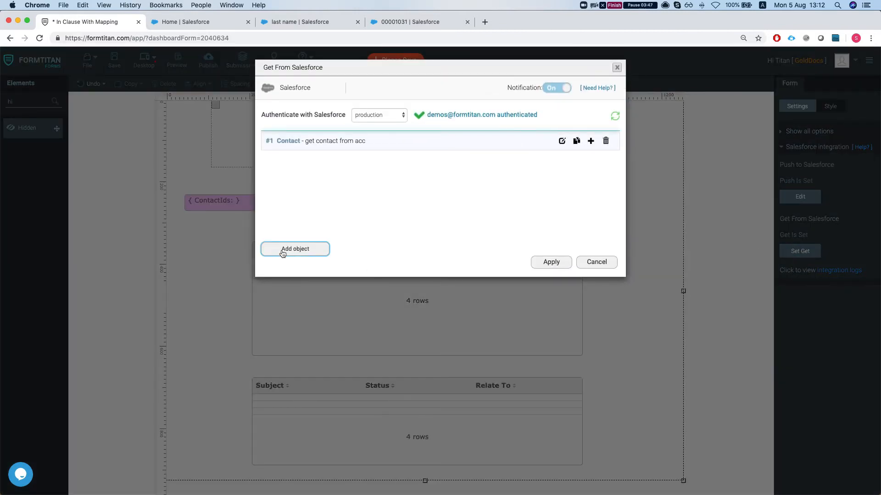
{"action": "left_click", "coordinate": [290, 250]}
{"action": "left_click", "coordinate": [338, 119]}
{"action": "type", "text": "a"}
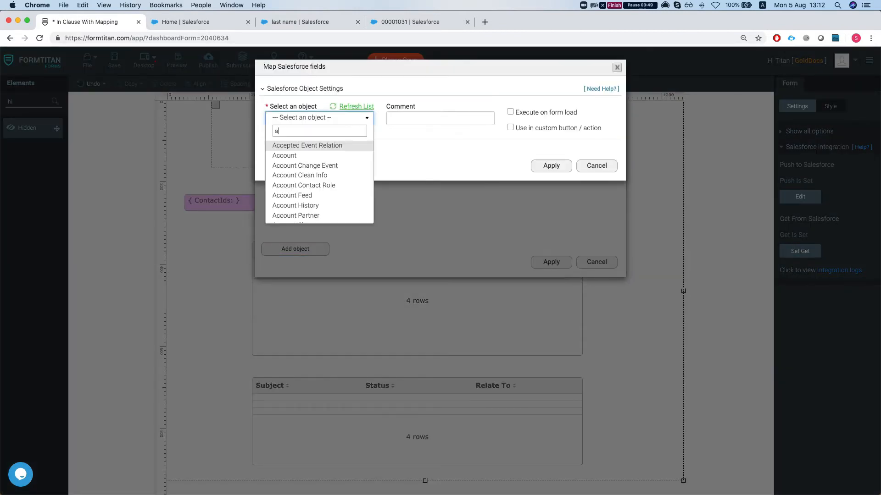
{"action": "key", "text": "BackSpace"}
{"action": "type", "text": "tak"}
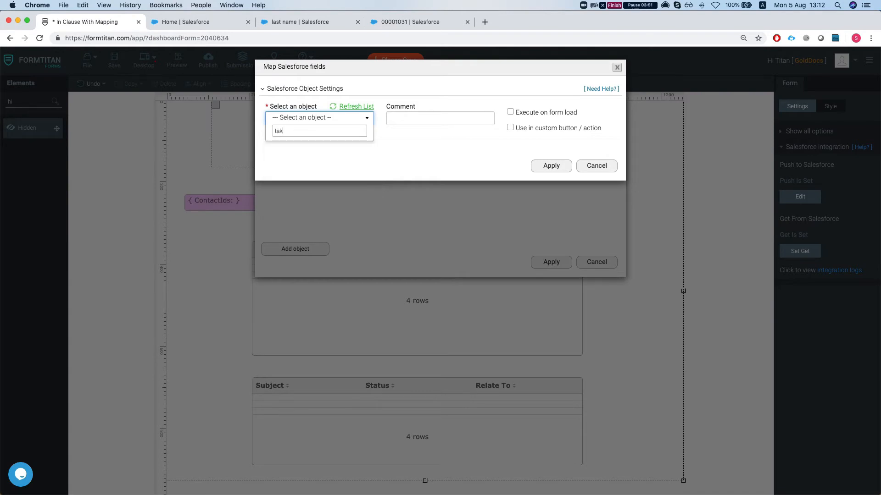
{"action": "type", "text": "s"}
{"action": "key", "text": "Return"}
Enter the comment "get tasks by contact id" for the Task mapping
{"action": "left_click", "coordinate": [403, 117]}
{"action": "type", "text": "get tasks"}
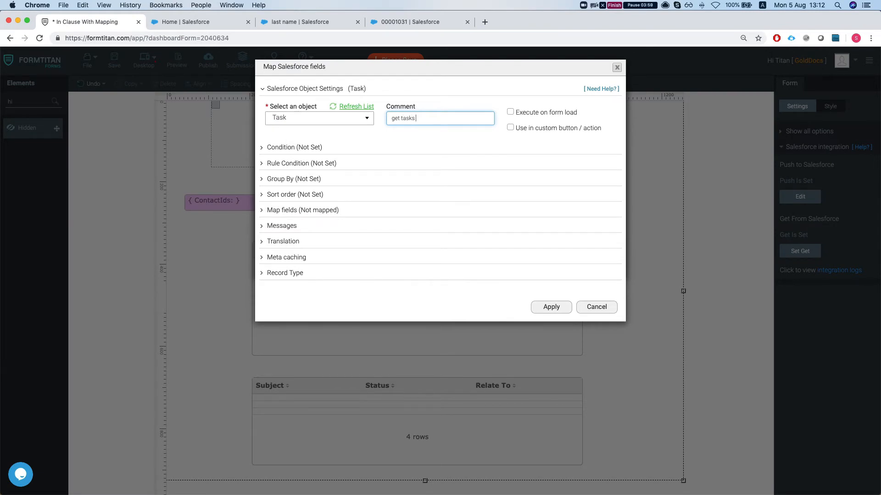
{"action": "type", "text": "by contact id"}
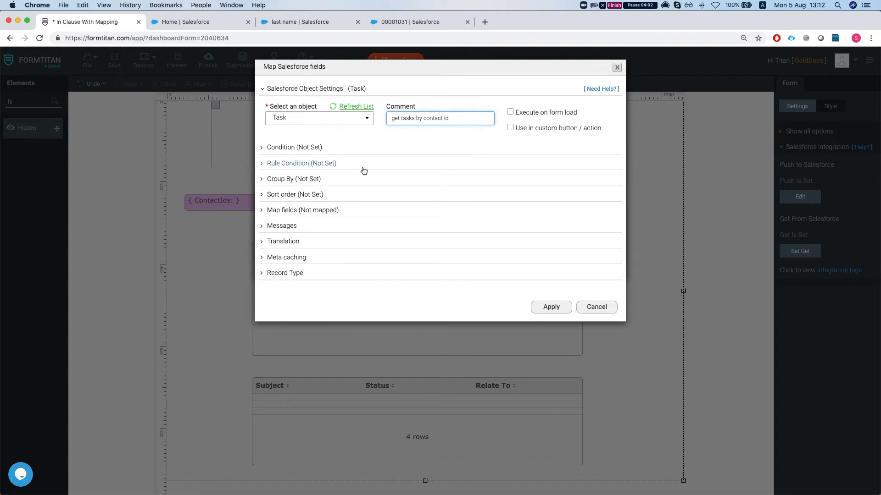
Open the Task mapping's conditions and choose Related To ID as the CRM field of the first condition
{"action": "left_click", "coordinate": [308, 147]}
{"action": "left_click", "coordinate": [306, 205]}
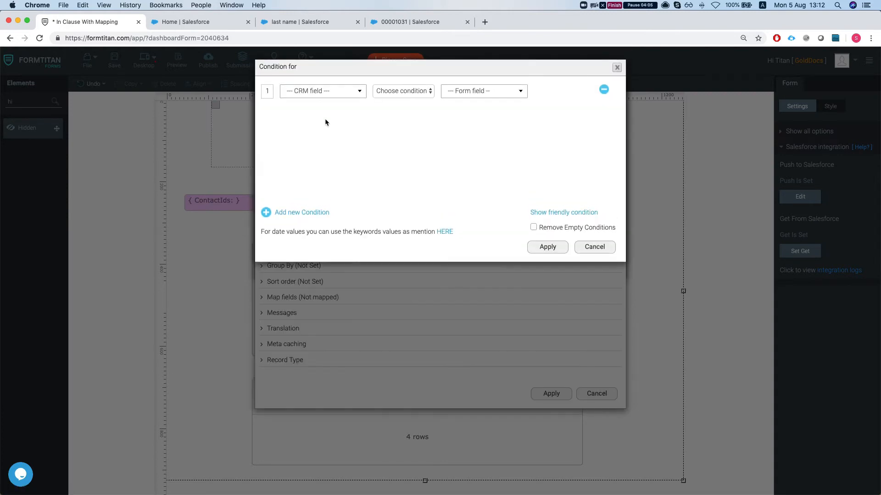
{"action": "left_click", "coordinate": [320, 94]}
{"action": "type", "text": "reco"}
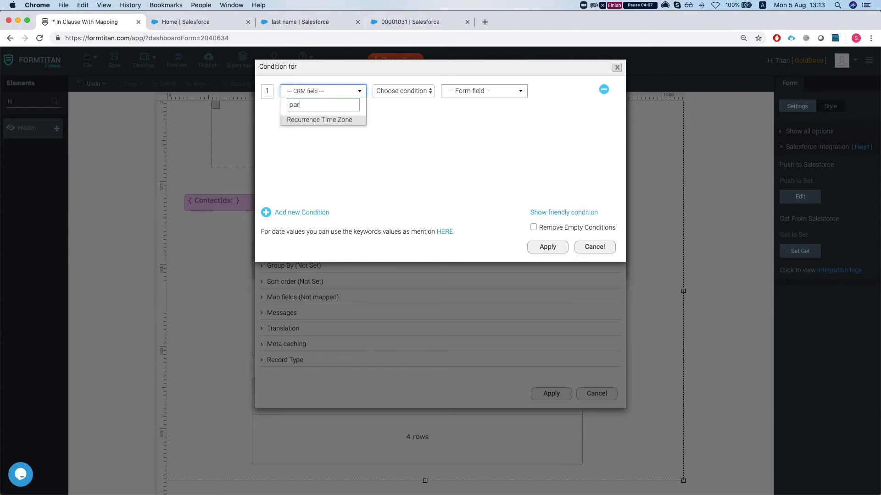
{"action": "key", "text": "BackSpace"}
{"action": "key", "text": "BackSpace"}
{"action": "key", "text": "BackSpace"}
{"action": "key", "text": "BackSpace"}
{"action": "type", "text": "p"}
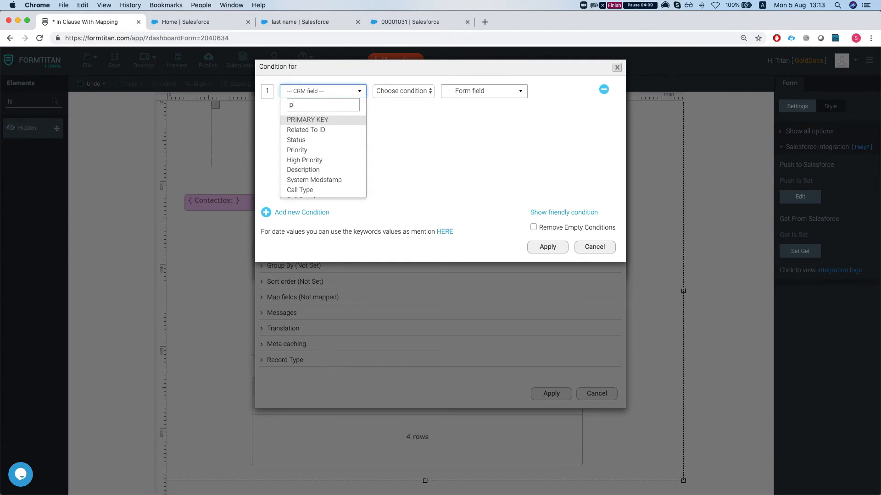
{"action": "left_click", "coordinate": [315, 130]}
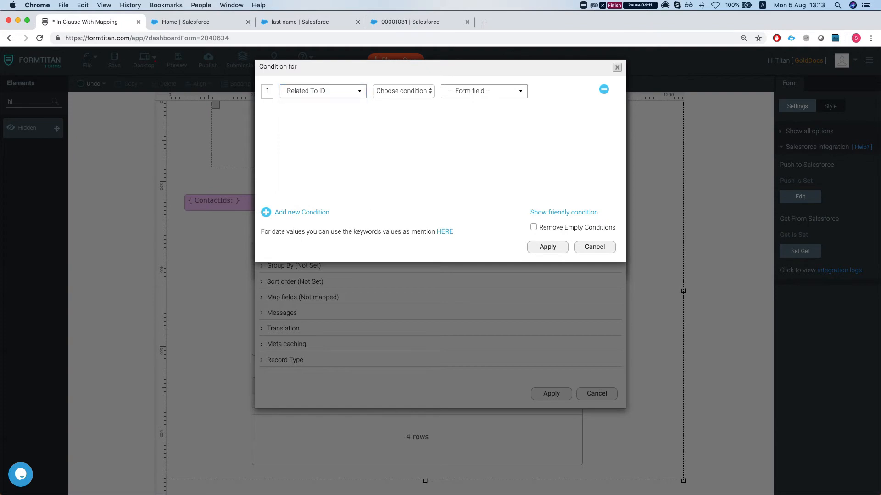
Complete the Task condition with the IN operator and the ContactIds form field, and apply it
{"action": "left_click", "coordinate": [399, 94]}
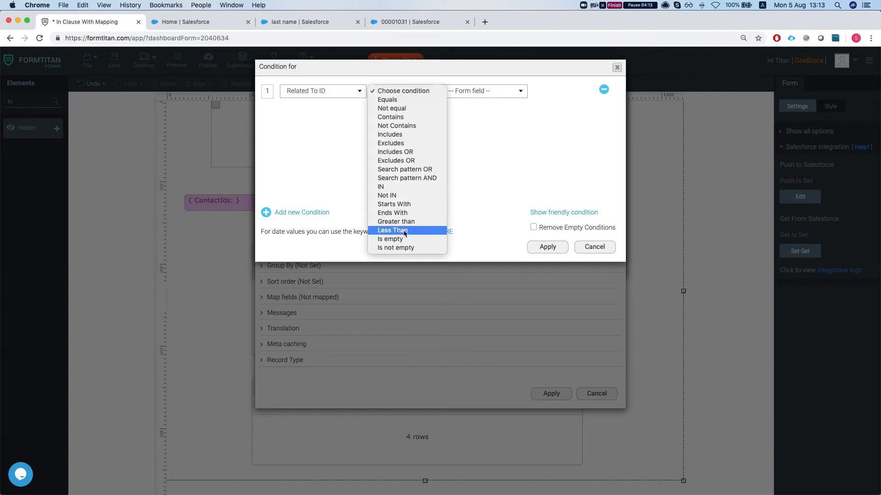
{"action": "left_click", "coordinate": [400, 187]}
{"action": "left_click", "coordinate": [469, 98]}
{"action": "type", "text": "contac"}
{"action": "key", "text": "Return"}
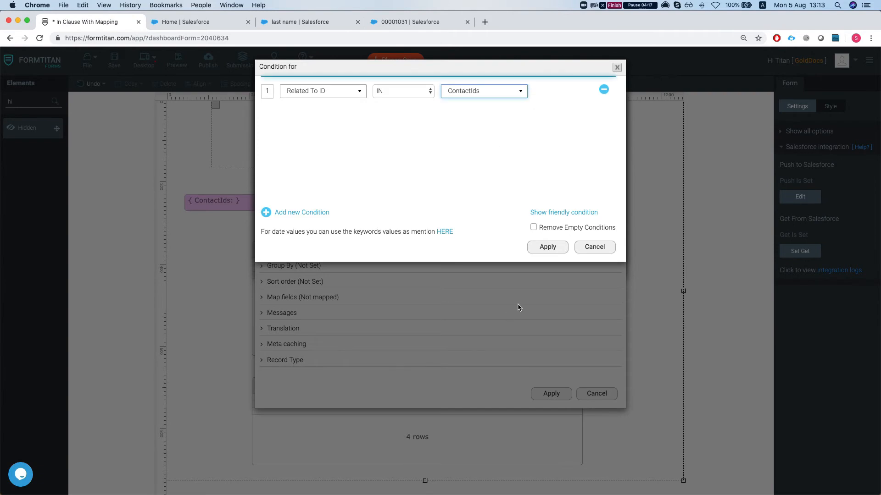
{"action": "left_click", "coordinate": [547, 247]}
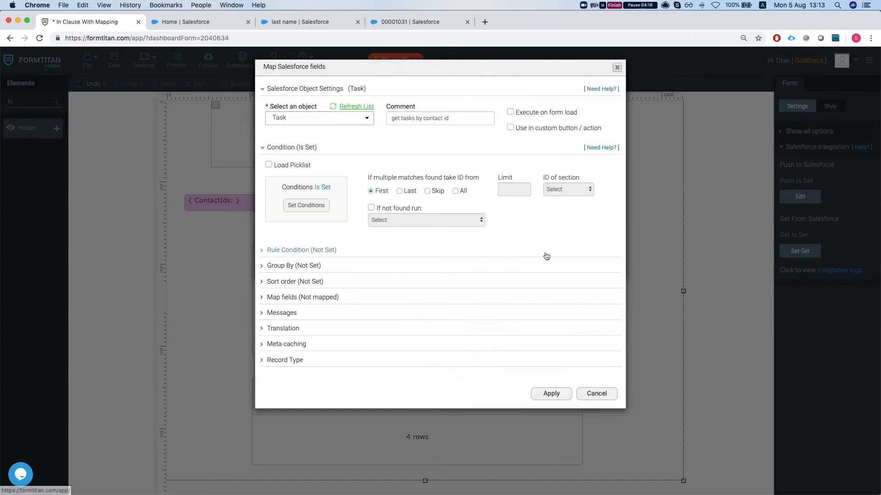
Set the Task mapping to take IDs from all multiple matches, with a limit of 50
{"action": "left_click", "coordinate": [293, 297]}
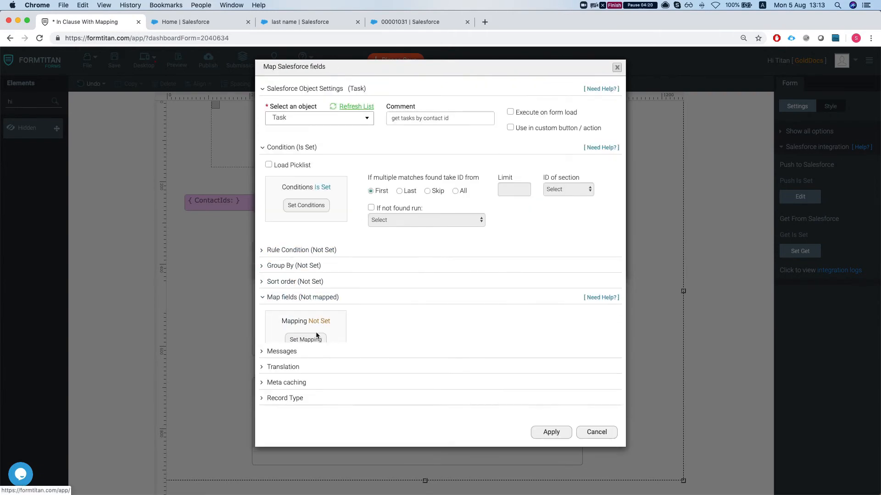
{"action": "left_click", "coordinate": [456, 192]}
{"action": "left_click", "coordinate": [508, 190]}
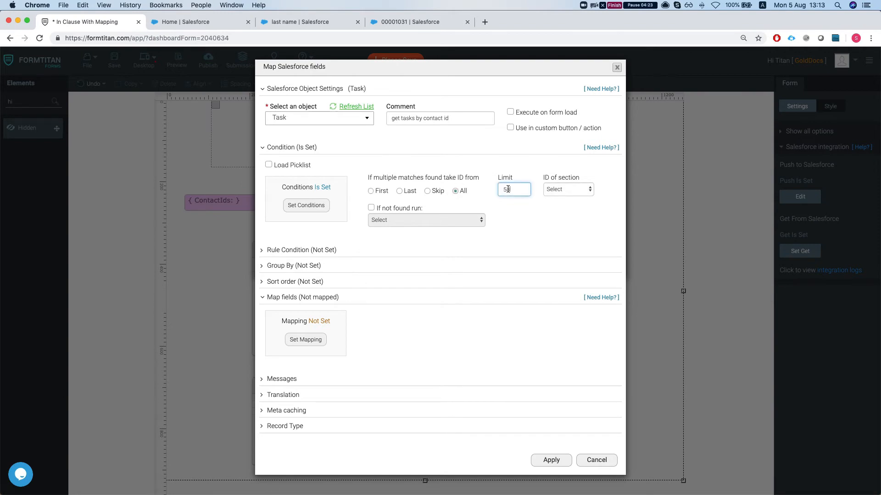
Open the Task field mapping and map the table's Subject column to the Salesforce Subject field
{"action": "left_click", "coordinate": [306, 340]}
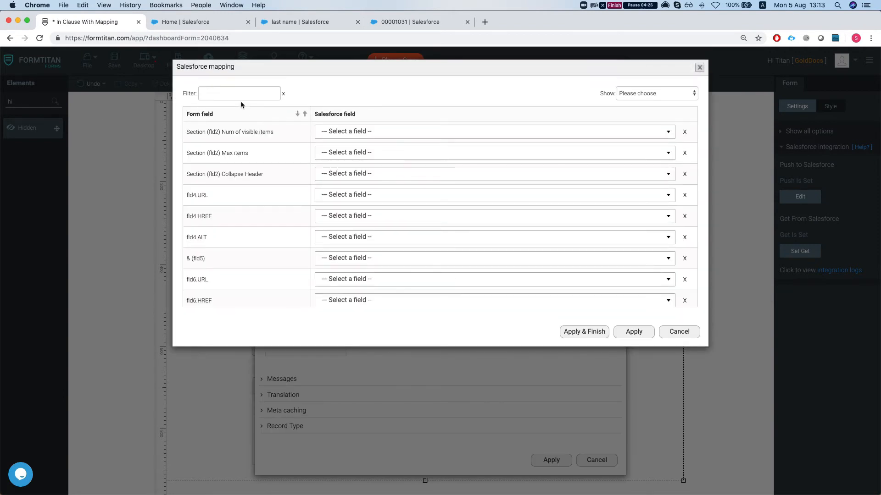
{"action": "type", "text": "subj"}
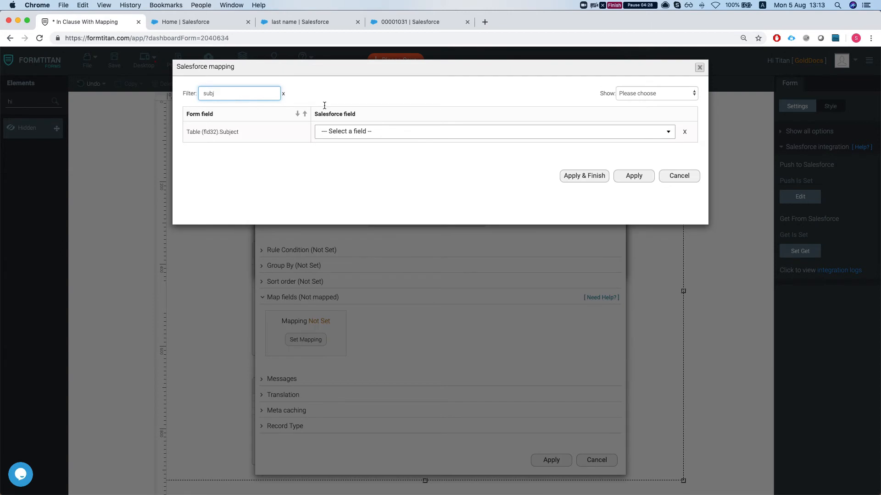
{"action": "left_click", "coordinate": [412, 131]}
{"action": "type", "text": "s"}
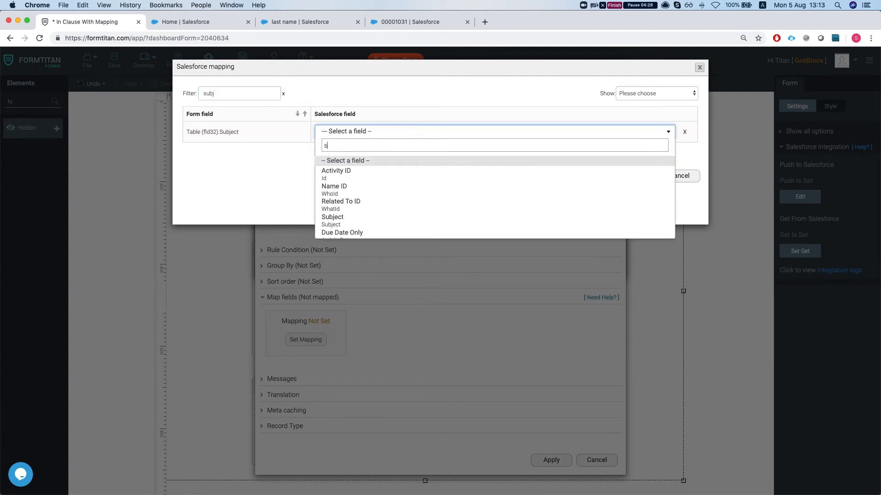
{"action": "type", "text": "ubj"}
{"action": "key", "text": "Return"}
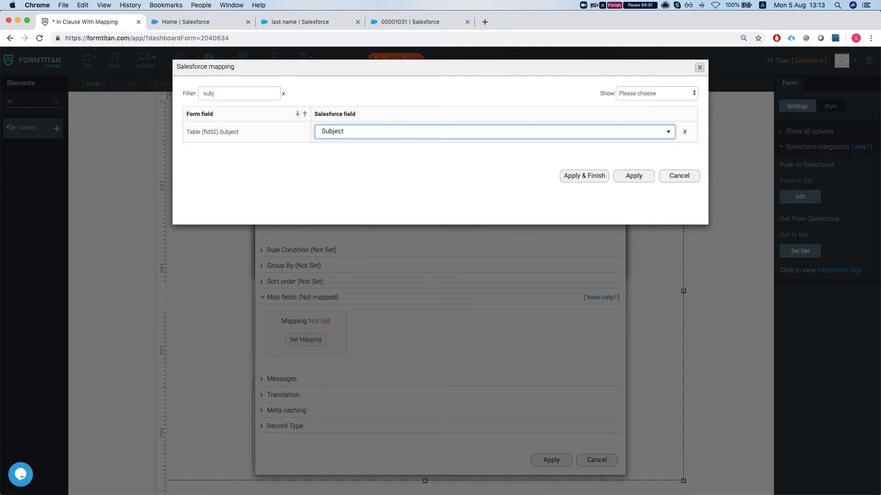
Map the table's Status column to the Salesforce Status field
{"action": "double_click", "coordinate": [243, 94]}
{"action": "type", "text": "stat"}
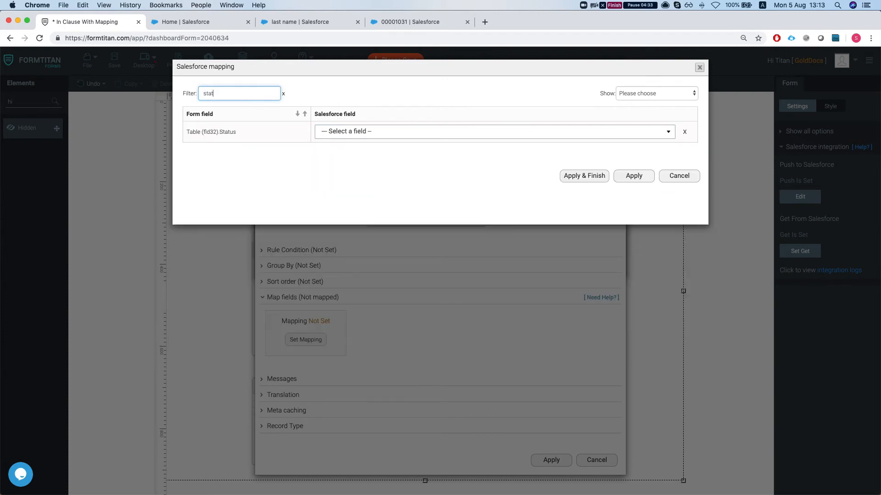
{"action": "left_click", "coordinate": [322, 132]}
{"action": "type", "text": "sta"}
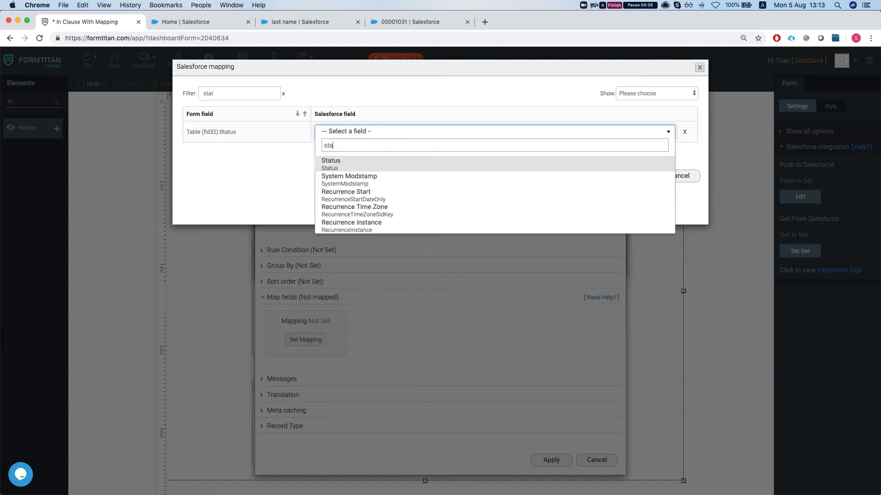
{"action": "left_click", "coordinate": [362, 167]}
Map the table's Relate To column to the Salesforce Name ID field
{"action": "double_click", "coordinate": [237, 94]}
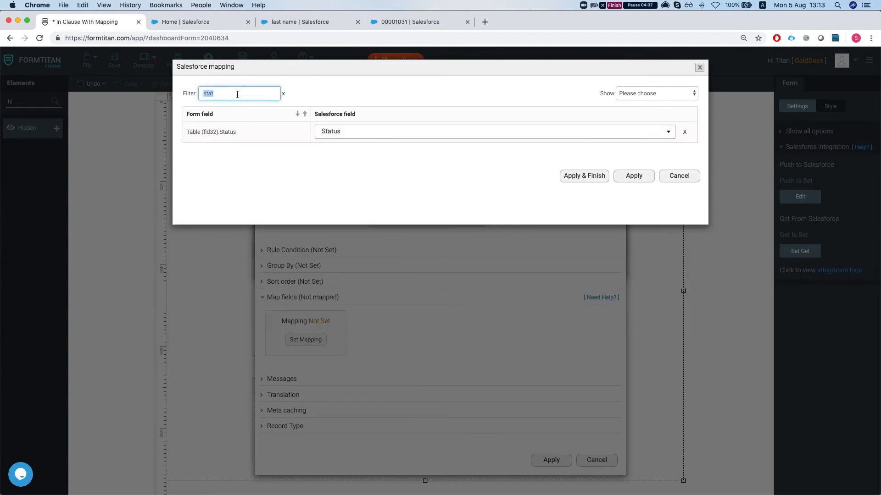
{"action": "type", "text": "re"}
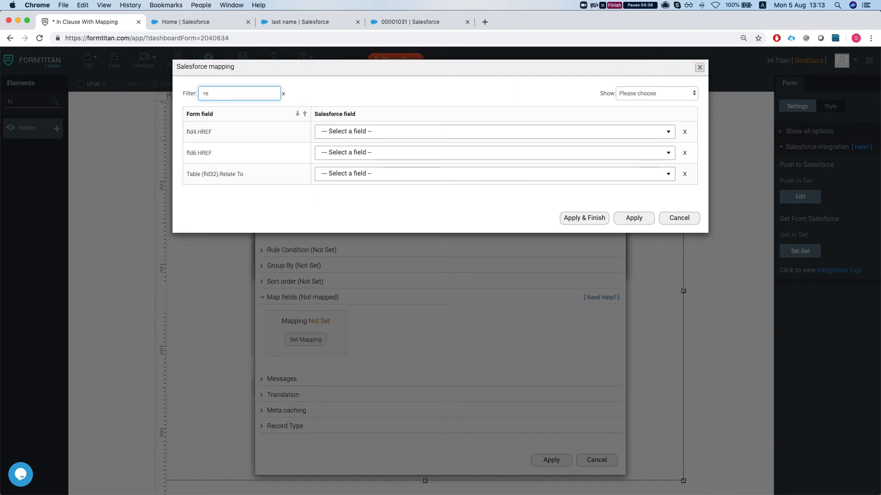
{"action": "left_click", "coordinate": [395, 175]}
{"action": "type", "text": "re"}
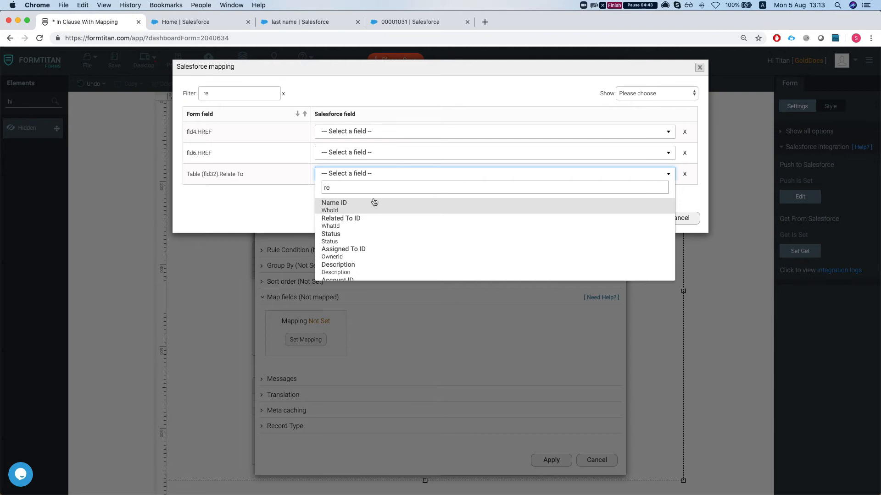
{"action": "scroll", "coordinate": [363, 225], "scroll_direction": "down", "scroll_amount": 2}
{"action": "scroll", "coordinate": [360, 231], "scroll_direction": "up", "scroll_amount": 2}
{"action": "left_click", "coordinate": [346, 210]}
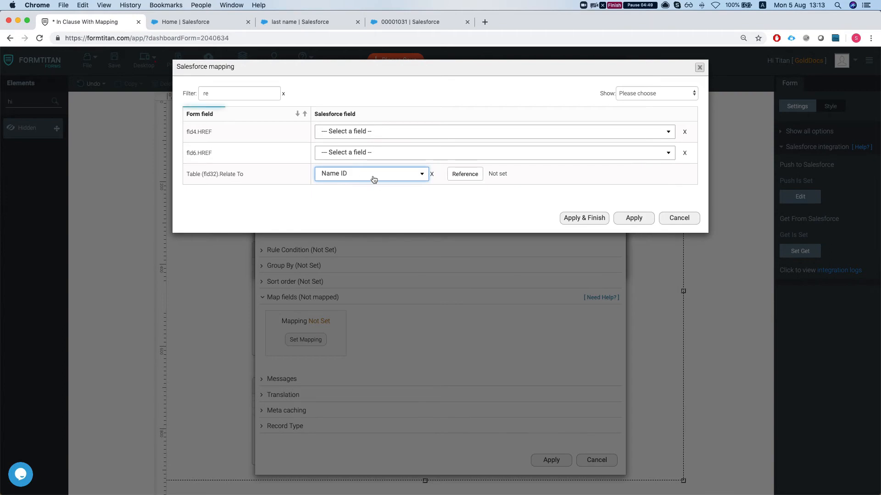
Configure the Name ID reference with Contact as its object and Contact ID as its field
{"action": "left_click", "coordinate": [466, 178]}
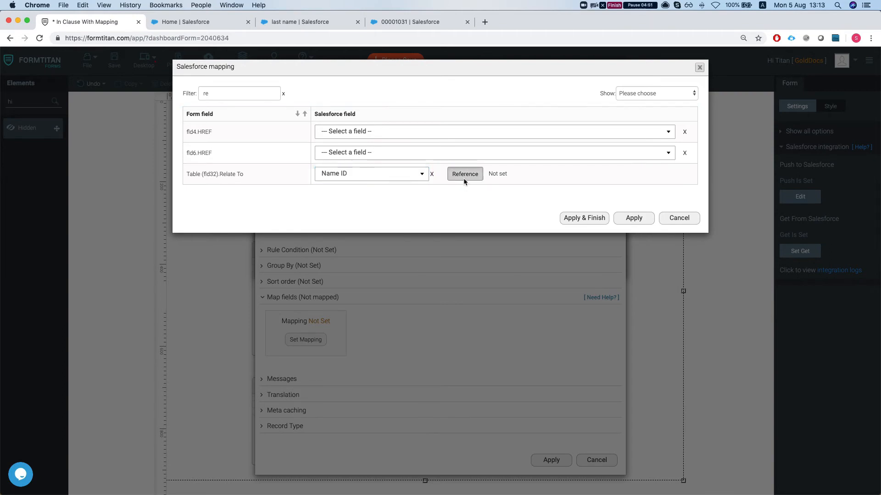
{"action": "left_click", "coordinate": [365, 91]}
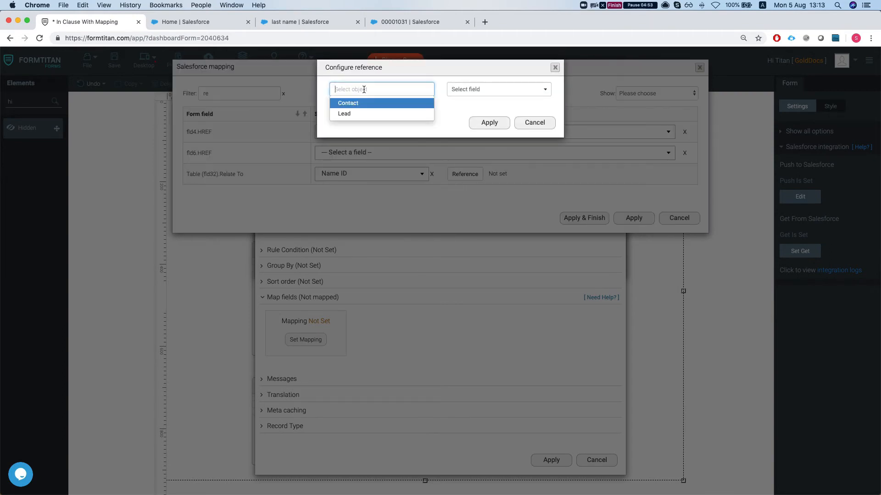
{"action": "left_click", "coordinate": [363, 107]}
{"action": "left_click", "coordinate": [484, 89]}
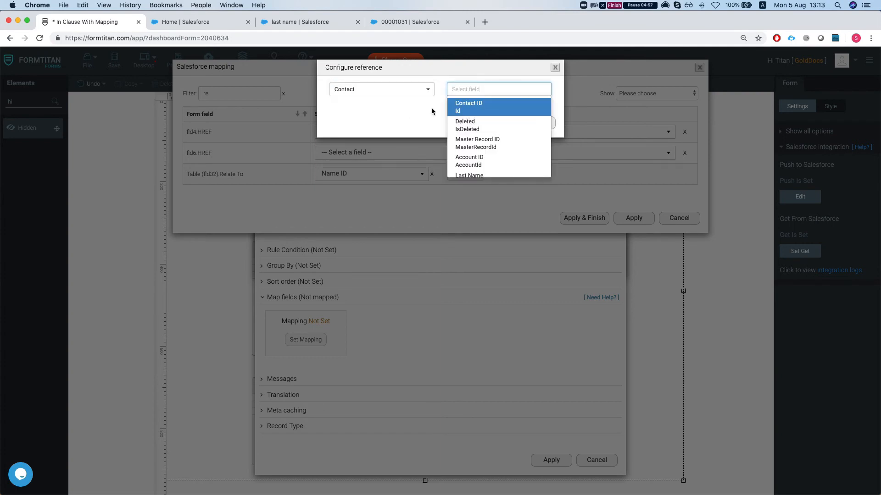
{"action": "left_click", "coordinate": [477, 112]}
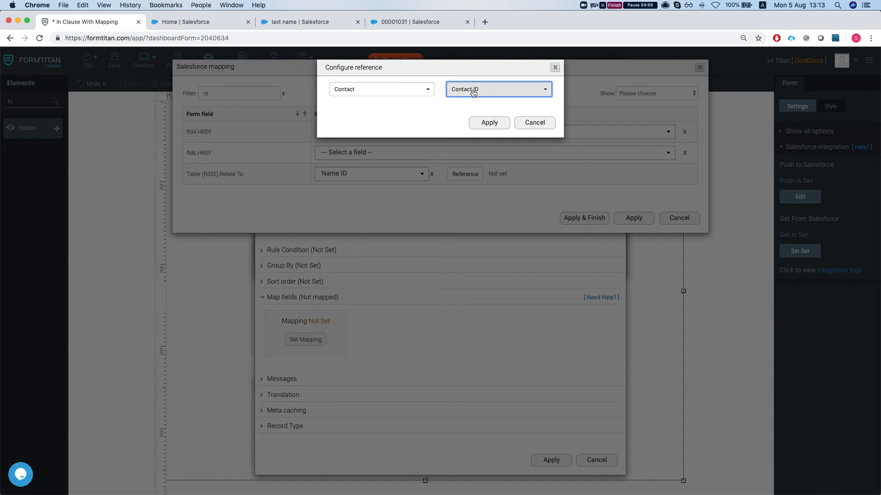
Change the Contact reference field to Full Name, apply the reference, and finish the Task field mapping
{"action": "left_click", "coordinate": [473, 90]}
{"action": "scroll", "coordinate": [489, 131], "scroll_direction": "down", "scroll_amount": 3}
{"action": "scroll", "coordinate": [477, 143], "scroll_direction": "up", "scroll_amount": 2}
{"action": "scroll", "coordinate": [475, 141], "scroll_direction": "down", "scroll_amount": 2}
{"action": "scroll", "coordinate": [475, 141], "scroll_direction": "up", "scroll_amount": 1}
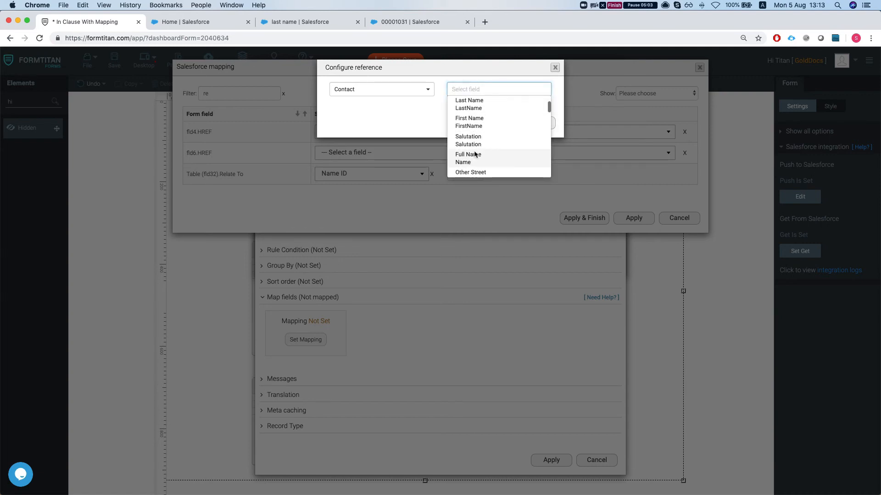
{"action": "left_click", "coordinate": [472, 155]}
{"action": "left_click", "coordinate": [486, 124]}
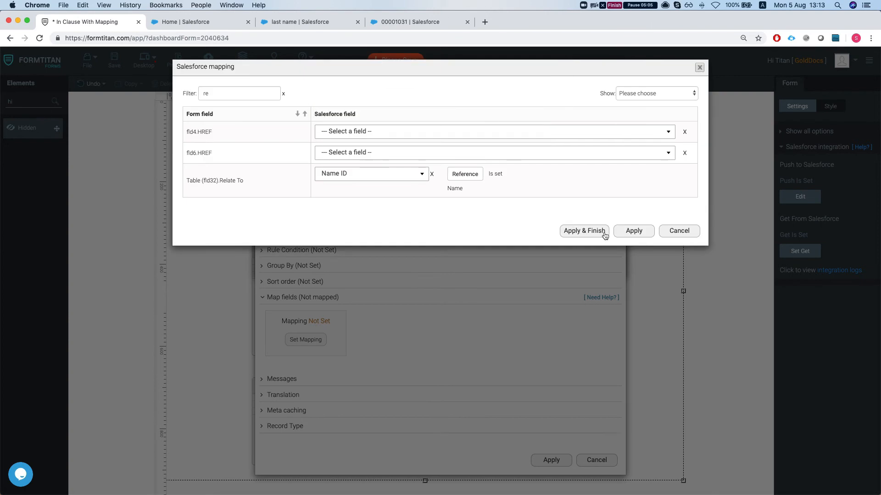
{"action": "left_click", "coordinate": [584, 219]}
Reopen the Task conditions, change the condition's CRM field to Name ID, and apply it
{"action": "left_click", "coordinate": [306, 205]}
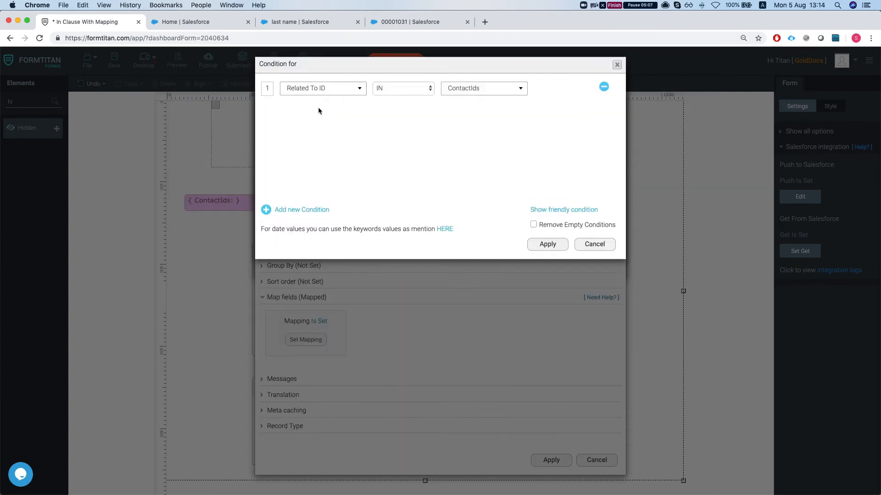
{"action": "left_click", "coordinate": [308, 91]}
{"action": "type", "text": "whi"}
{"action": "key", "text": "BackSpace"}
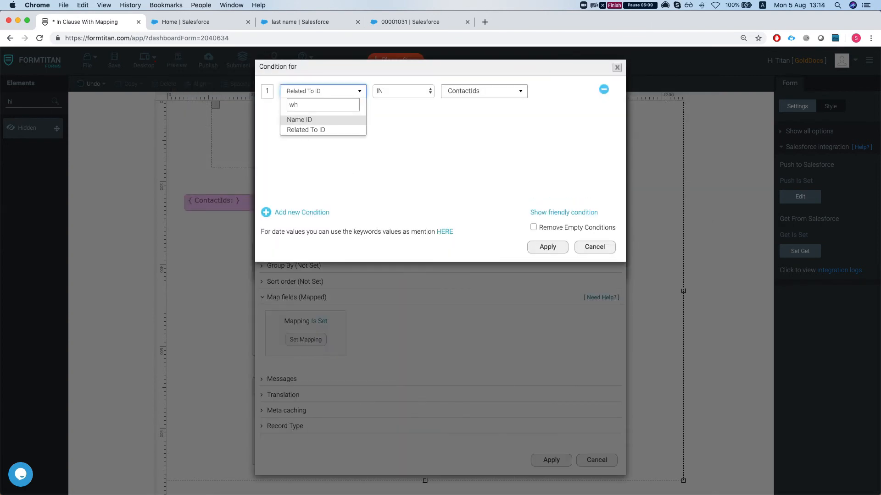
{"action": "key", "text": "Return"}
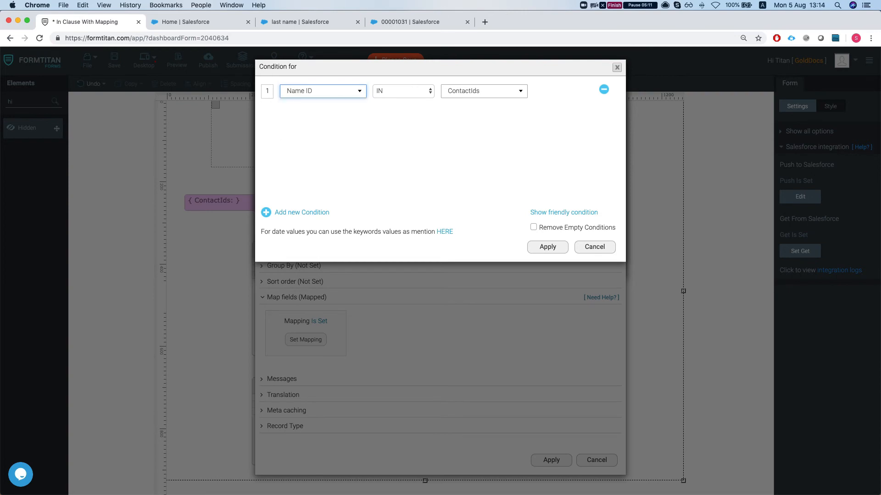
{"action": "left_click", "coordinate": [323, 91]}
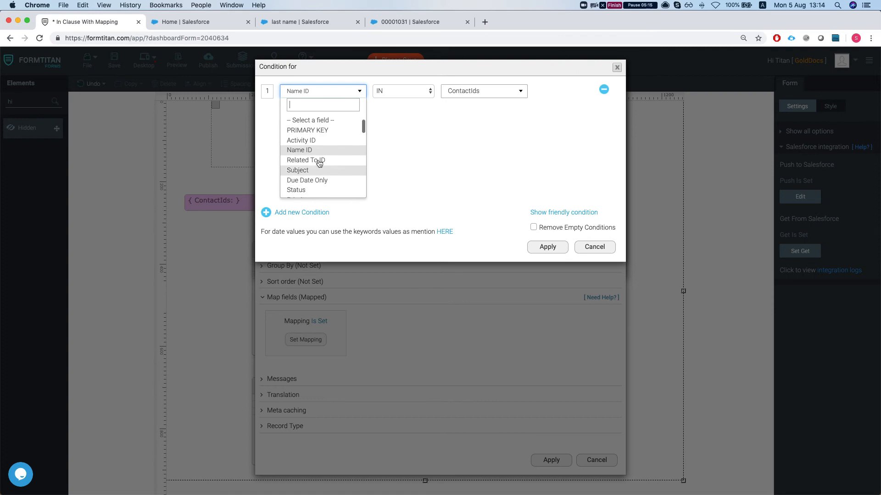
{"action": "left_click", "coordinate": [316, 150]}
{"action": "left_click", "coordinate": [544, 249]}
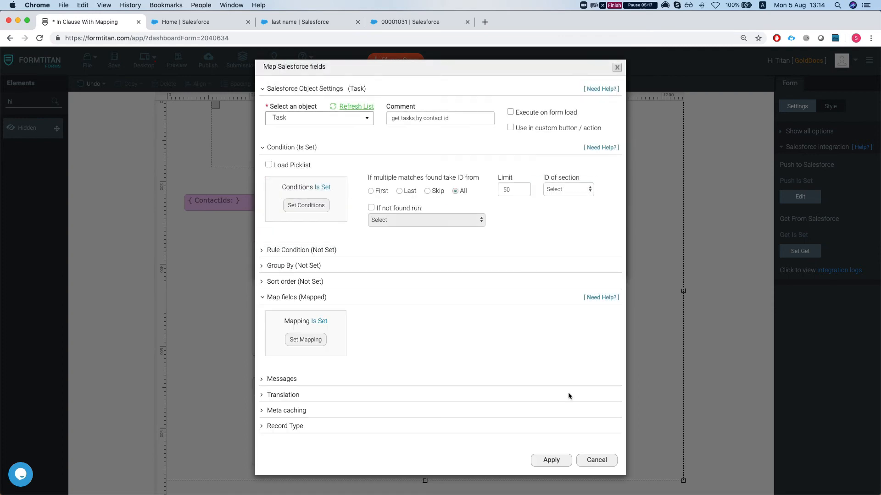
Apply the Task mapping and the Get From Salesforce settings, and save the form
{"action": "left_click", "coordinate": [549, 460]}
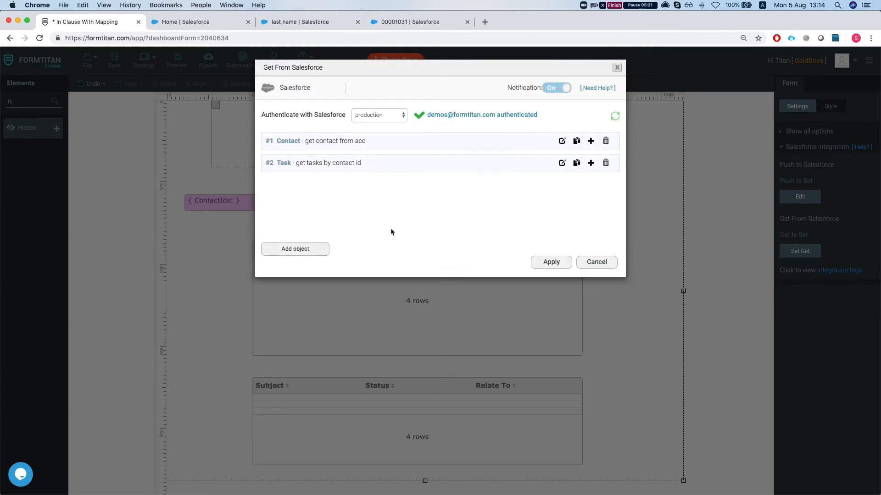
{"action": "left_click", "coordinate": [537, 265]}
{"action": "key", "text": "super+s"}
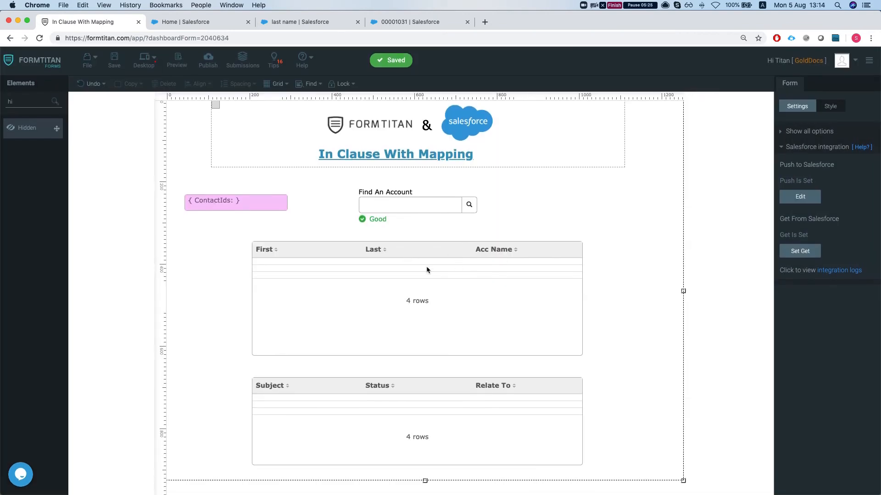
Switch to the contact record in Salesforce and create a task with subject Call and status Deferred
{"action": "left_click", "coordinate": [300, 22]}
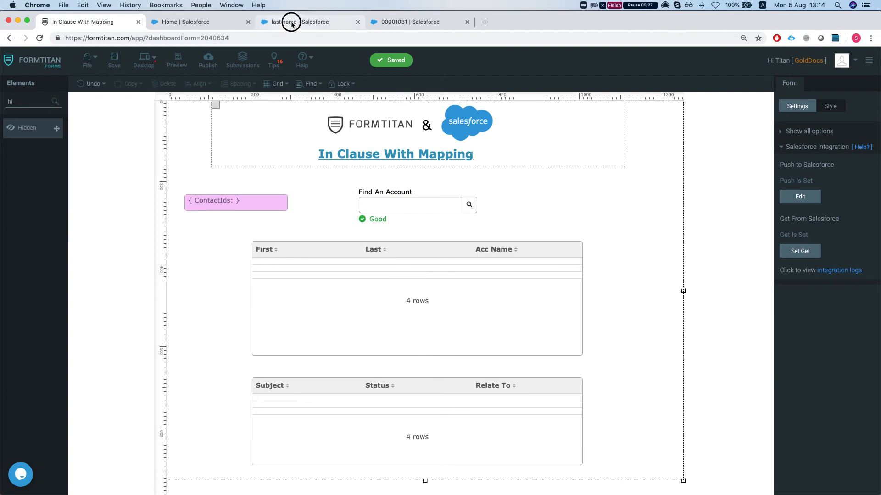
{"action": "left_click", "coordinate": [831, 394]}
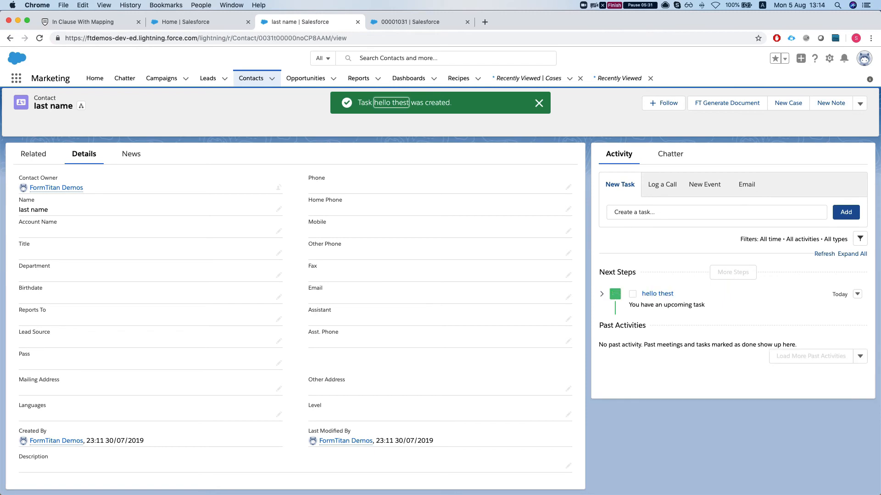
{"action": "left_click", "coordinate": [823, 214]}
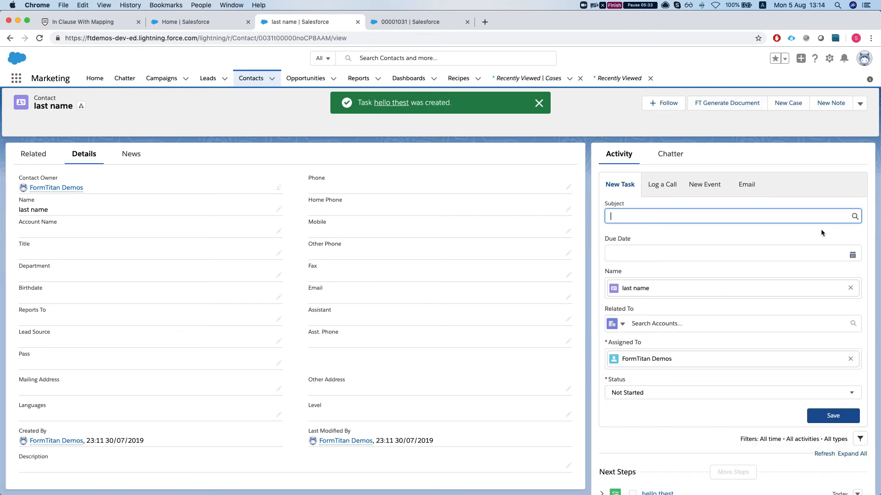
{"action": "left_click", "coordinate": [664, 394]}
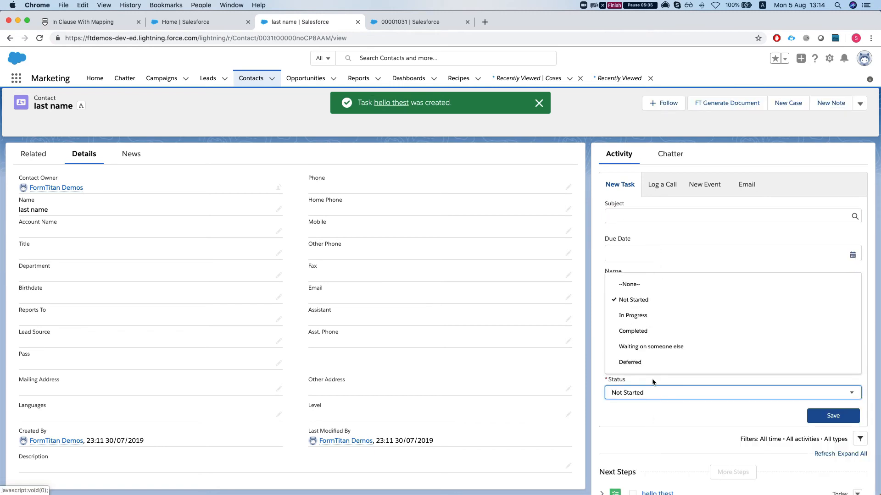
{"action": "left_click", "coordinate": [650, 363]}
{"action": "left_click", "coordinate": [674, 216]}
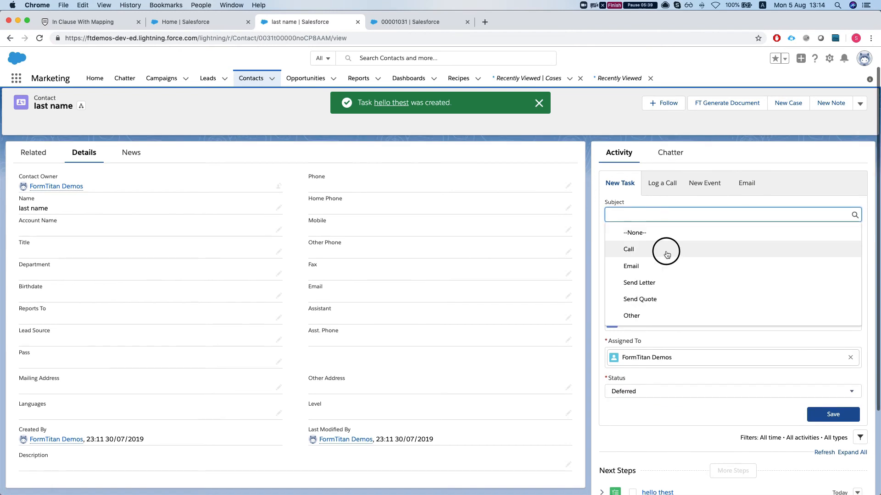
{"action": "left_click", "coordinate": [664, 252]}
{"action": "scroll", "coordinate": [667, 306], "scroll_direction": "down", "scroll_amount": 2}
{"action": "scroll", "coordinate": [656, 248], "scroll_direction": "down", "scroll_amount": 1}
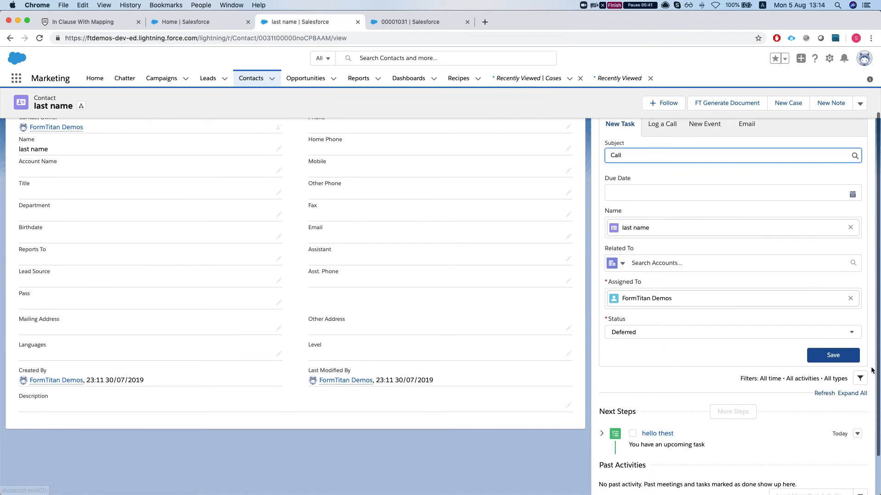
{"action": "left_click", "coordinate": [824, 357]}
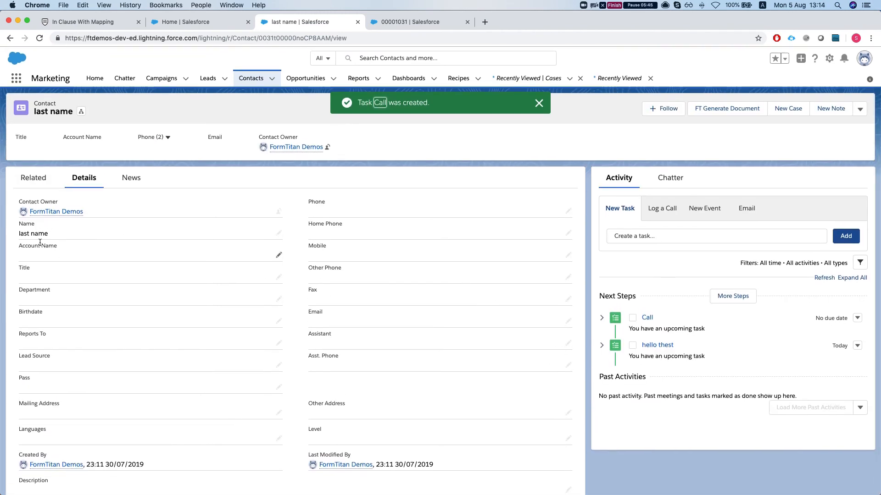
Set the contact's Account Name to United Oil & Gas Corp. and save the record
{"action": "left_click", "coordinate": [277, 255]}
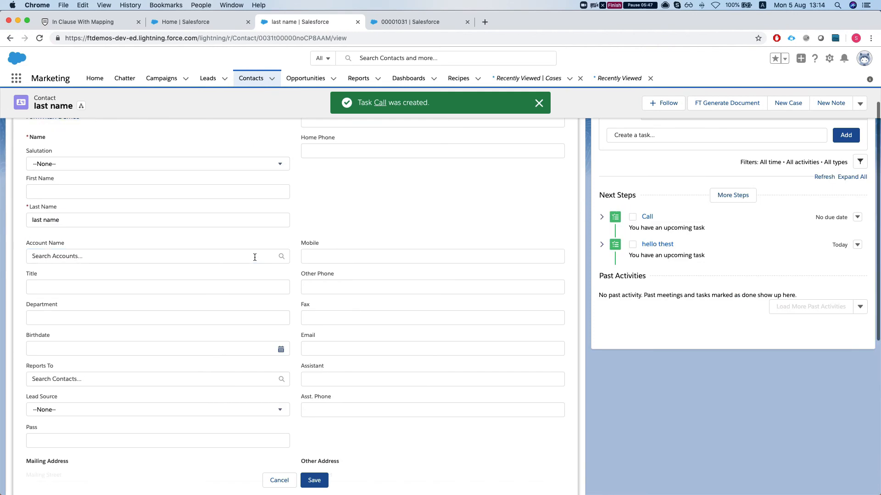
{"action": "left_click", "coordinate": [277, 256]}
{"action": "scroll", "coordinate": [110, 309], "scroll_direction": "down", "scroll_amount": 2}
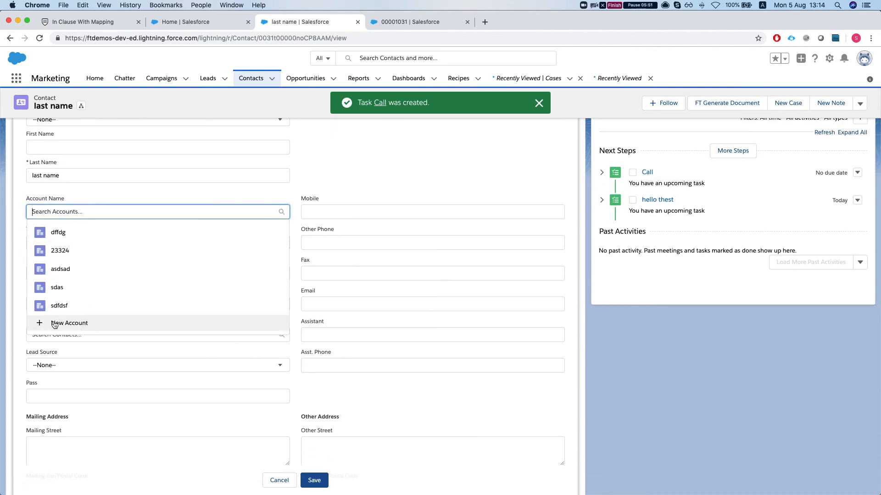
{"action": "scroll", "coordinate": [69, 231], "scroll_direction": "up", "scroll_amount": 1}
{"action": "type", "text": "unit"}
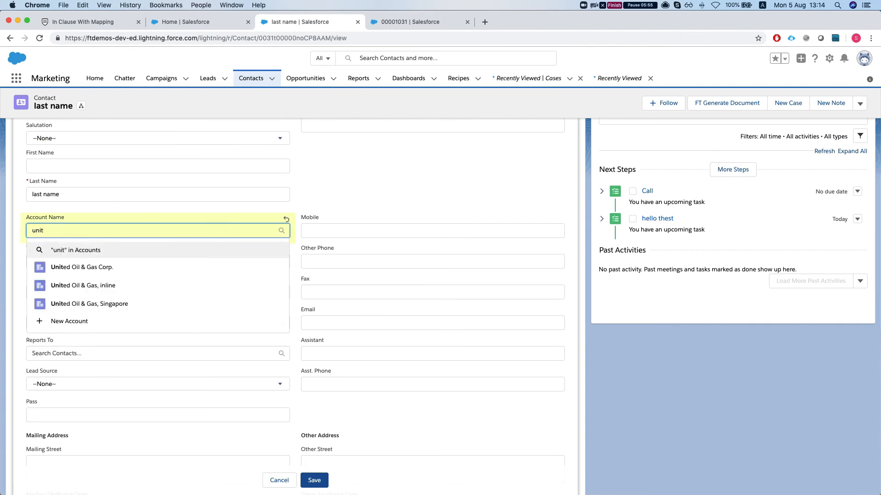
{"action": "left_click", "coordinate": [91, 268]}
{"action": "scroll", "coordinate": [116, 246], "scroll_direction": "up", "scroll_amount": 5}
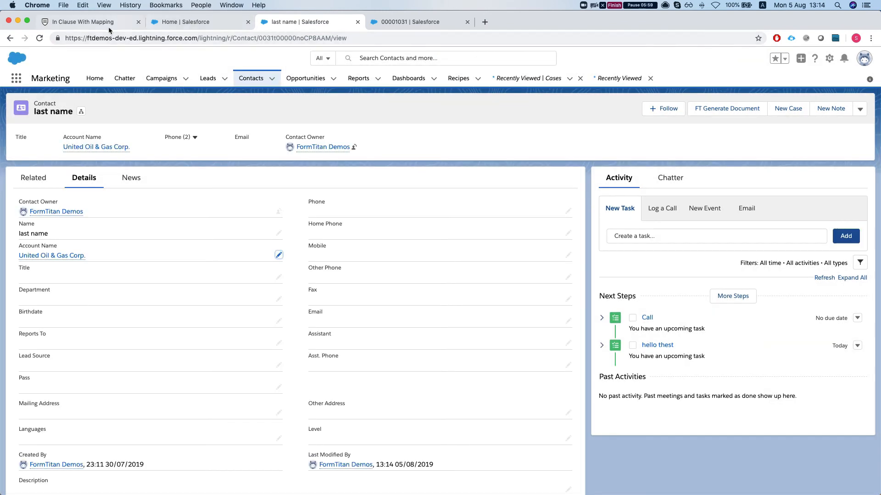
Return to the FormTitan form builder, enable Show Hidden Fields in the form's Debug Mode settings, and save the form
{"action": "left_click", "coordinate": [91, 23]}
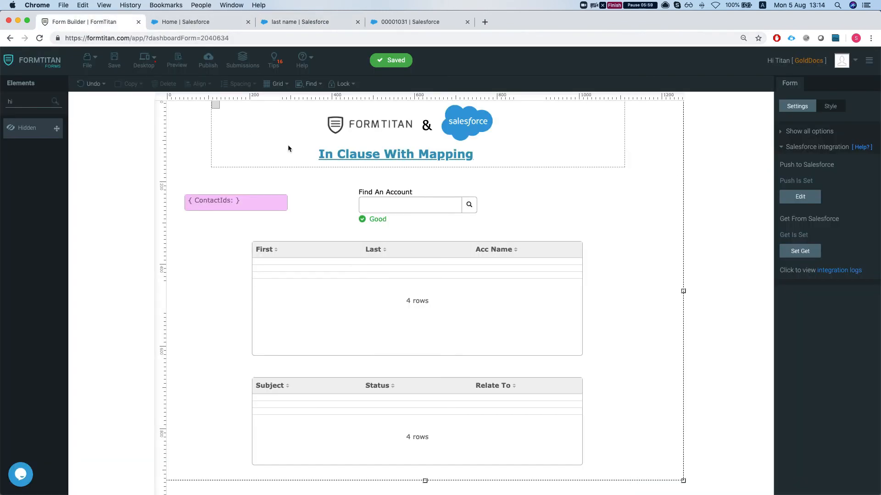
{"action": "left_click", "coordinate": [208, 59]}
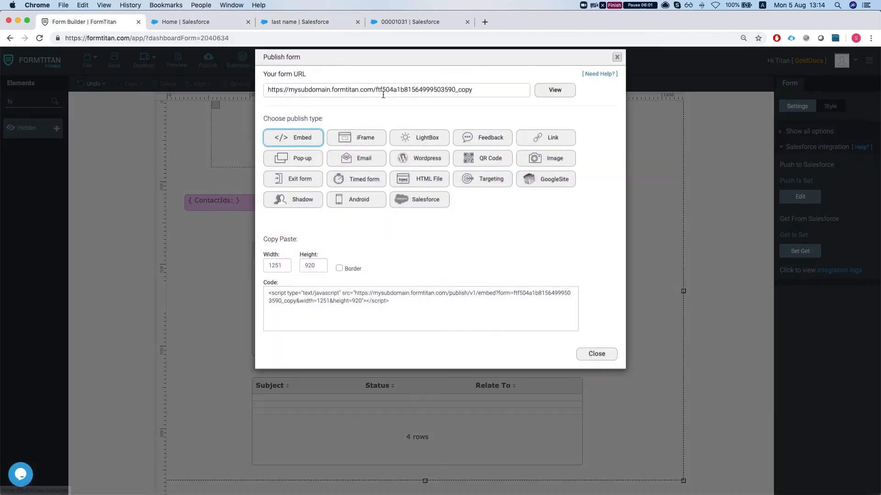
{"action": "left_click", "coordinate": [617, 69]}
{"action": "left_click", "coordinate": [794, 150]}
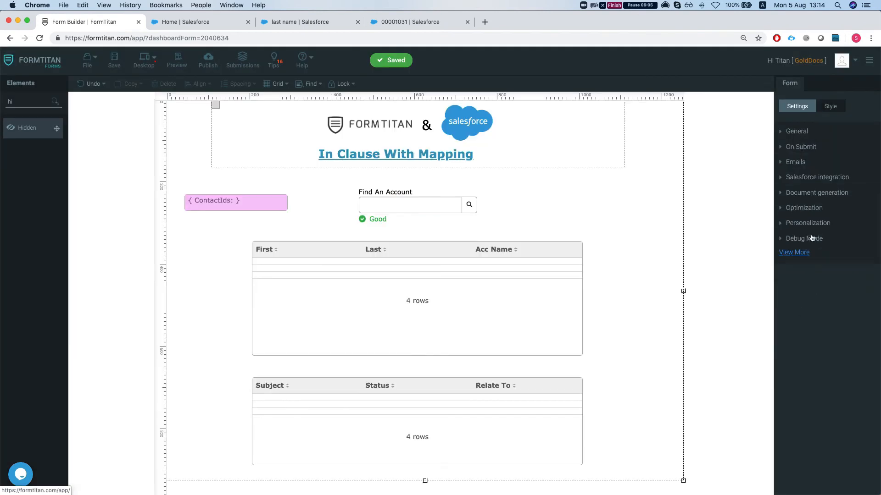
{"action": "left_click", "coordinate": [814, 238]}
{"action": "left_click", "coordinate": [783, 180]}
{"action": "left_click", "coordinate": [114, 59]}
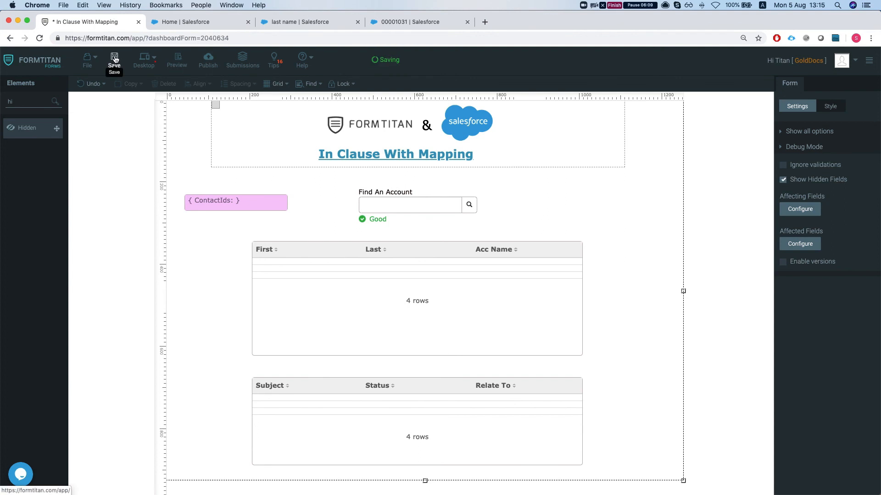
Publish and view the live form, search the account lookup for "uni", and choose United Oil & Gas Corp
{"action": "left_click", "coordinate": [208, 59]}
{"action": "left_click", "coordinate": [556, 99]}
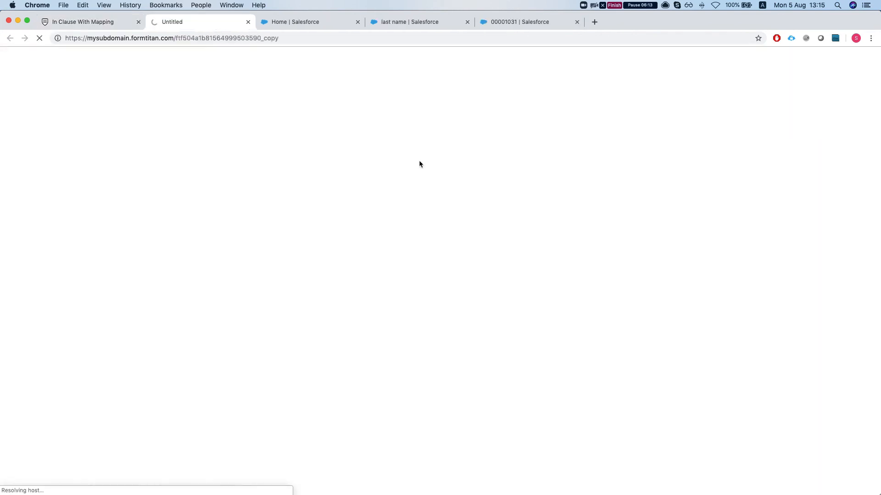
{"action": "left_click", "coordinate": [403, 162]}
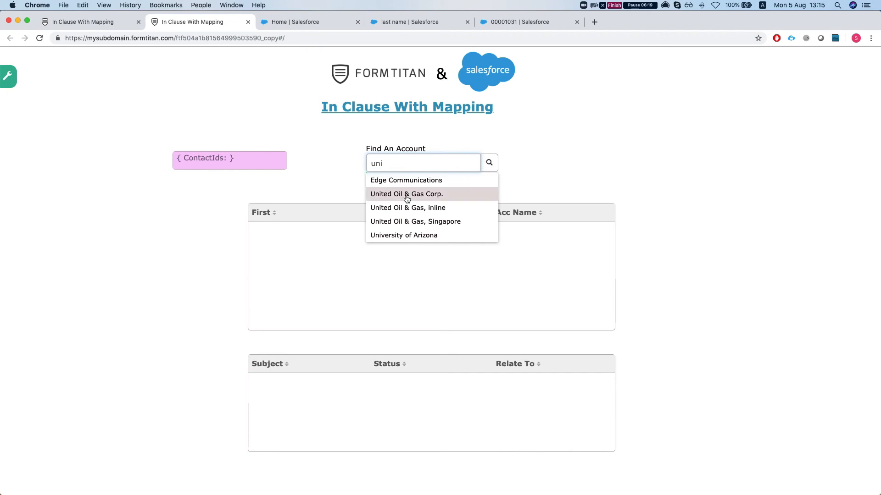
{"action": "left_click", "coordinate": [367, 194]}
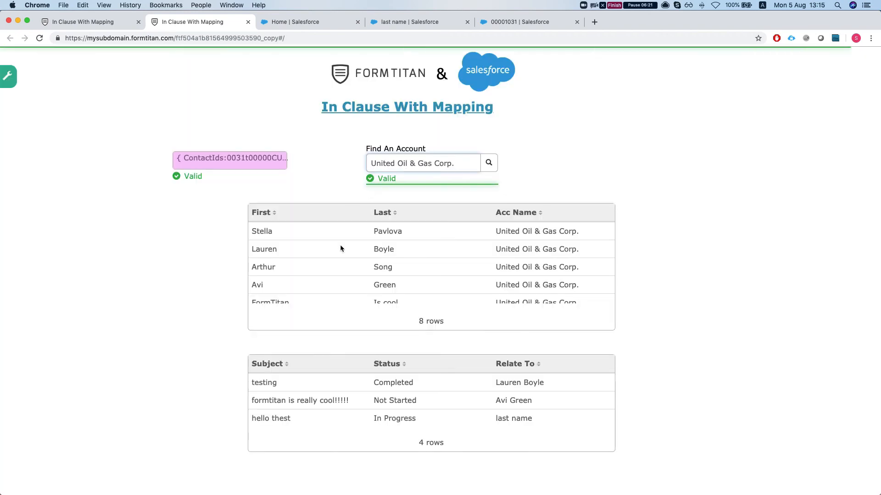
Examine the retrieved contacts, the hidden ContactIds value, and the related tasks on the published form
{"action": "scroll", "coordinate": [328, 251], "scroll_direction": "down", "scroll_amount": 1}
{"action": "scroll", "coordinate": [340, 251], "scroll_direction": "down", "scroll_amount": 2}
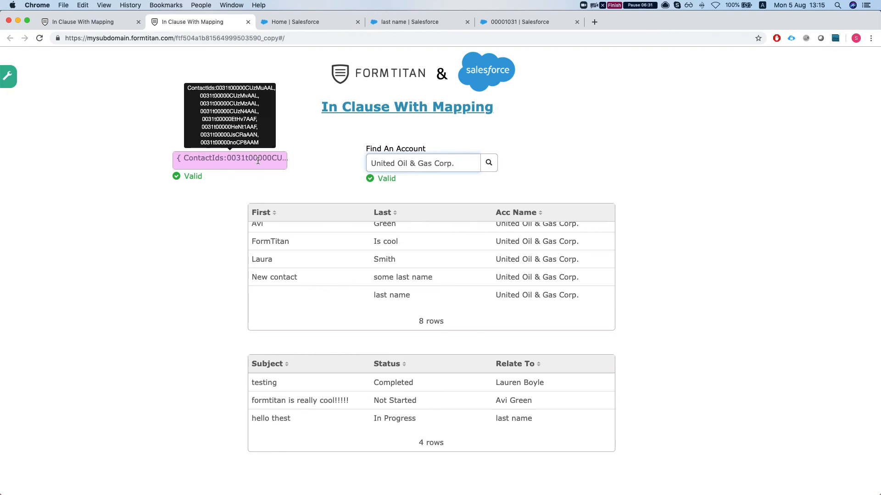
{"action": "scroll", "coordinate": [339, 281], "scroll_direction": "up", "scroll_amount": 3}
{"action": "scroll", "coordinate": [339, 282], "scroll_direction": "down", "scroll_amount": 3}
{"action": "scroll", "coordinate": [339, 282], "scroll_direction": "up", "scroll_amount": 3}
{"action": "scroll", "coordinate": [339, 280], "scroll_direction": "down", "scroll_amount": 3}
{"action": "scroll", "coordinate": [339, 278], "scroll_direction": "up", "scroll_amount": 3}
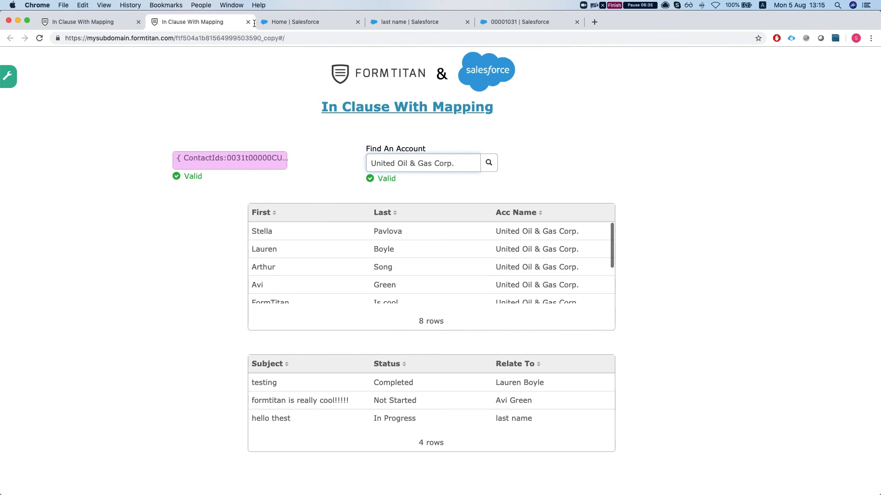
{"action": "scroll", "coordinate": [358, 277], "scroll_direction": "down", "scroll_amount": 1}
{"action": "scroll", "coordinate": [357, 275], "scroll_direction": "down", "scroll_amount": 1}
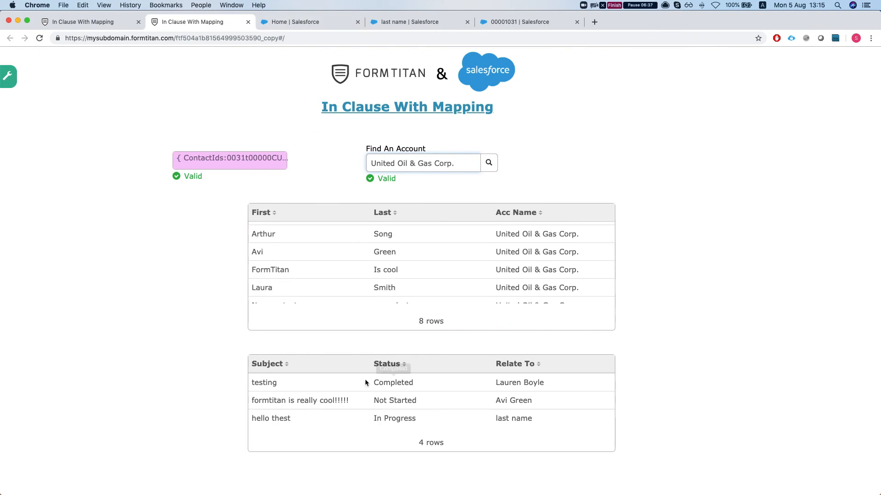
Check the contact's account and tasks in Salesforce, and return to the published form to compare them
{"action": "left_click", "coordinate": [417, 22]}
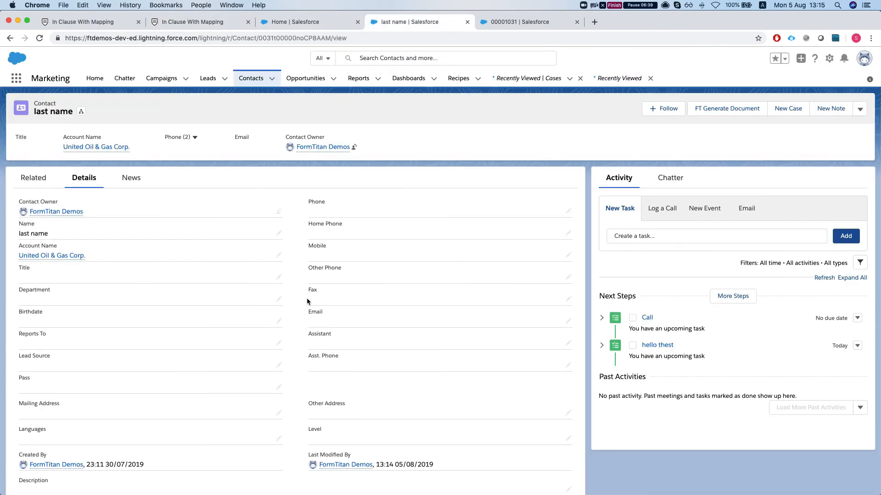
{"action": "left_click_drag", "start_coordinate": [87, 232], "coordinate": [40, 232]}
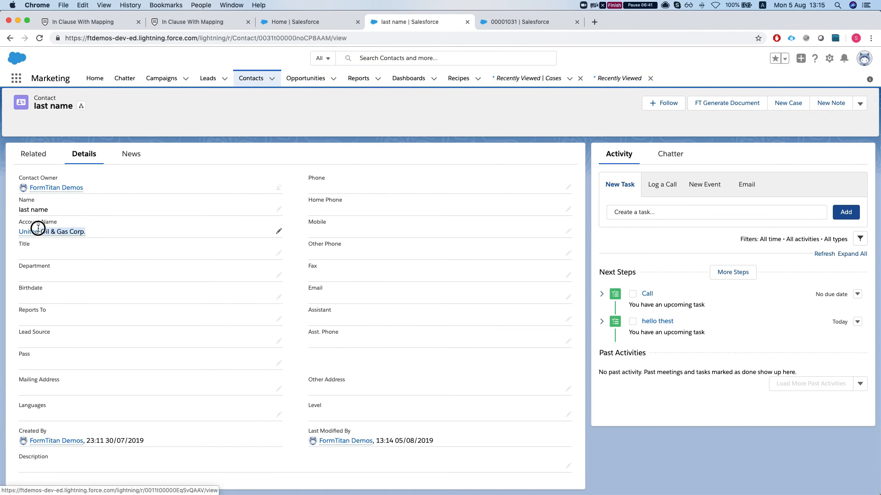
{"action": "left_click", "coordinate": [276, 24]}
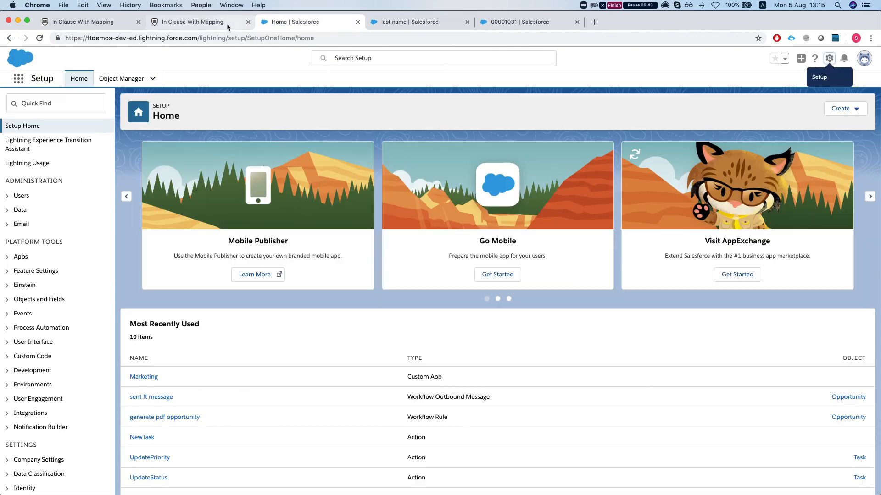
{"action": "left_click", "coordinate": [237, 24]}
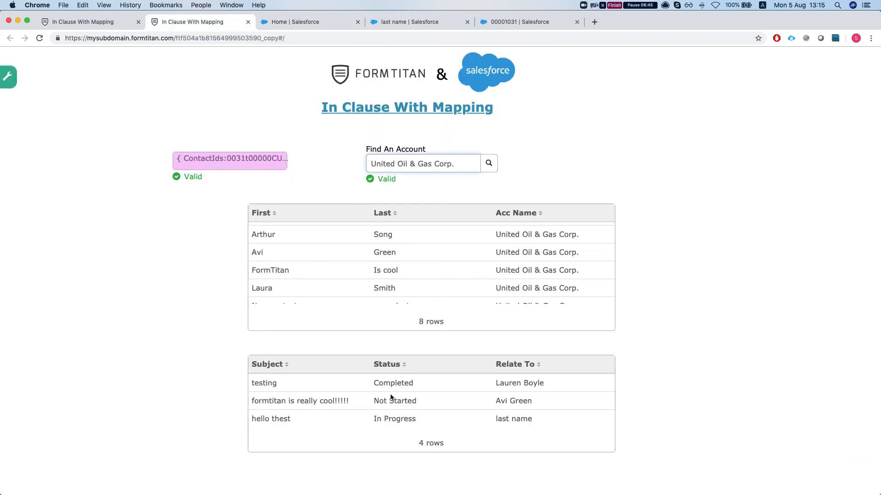